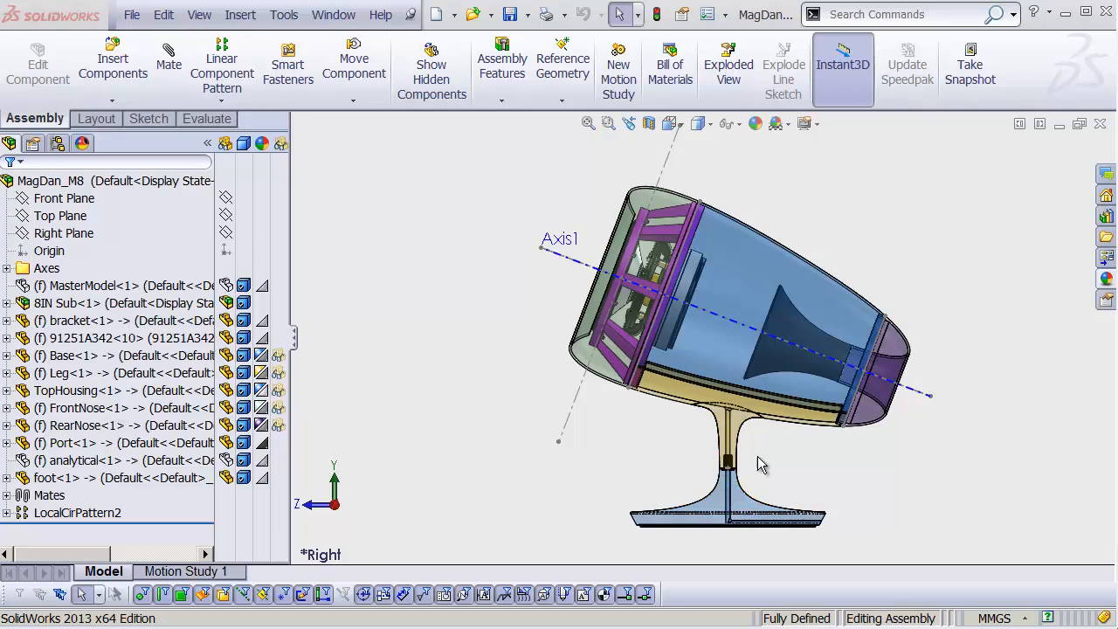
Insert a new part into the assembly on the Front Plane and discard its automatically opened sketch
{"action": "left_click", "coordinate": [112, 101]}
{"action": "left_click", "coordinate": [129, 140]}
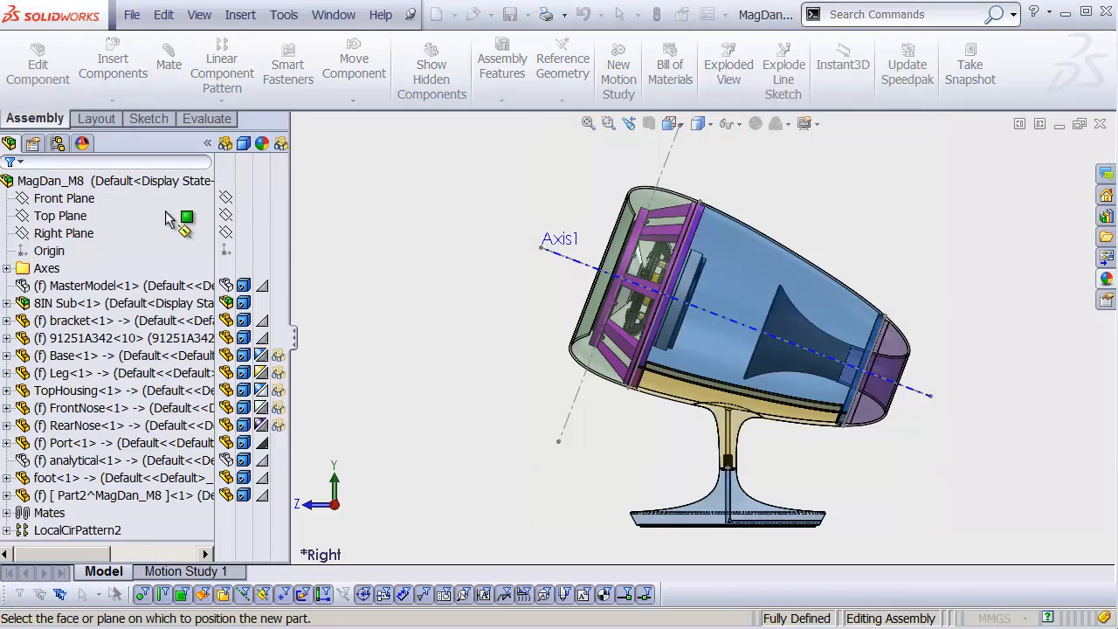
{"action": "left_click", "coordinate": [64, 199]}
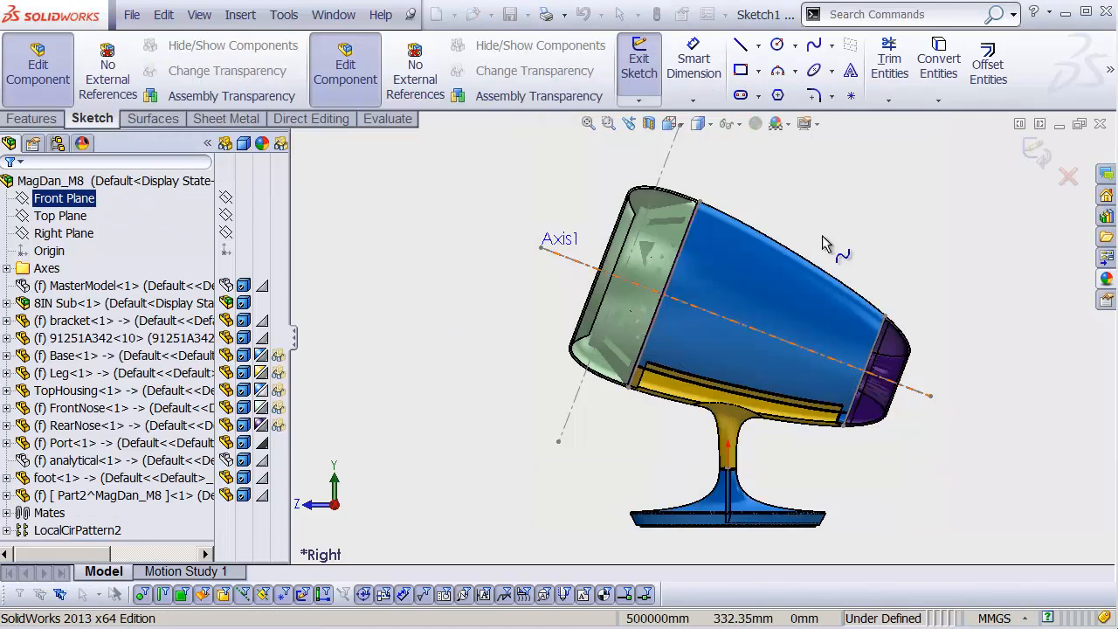
{"action": "left_click", "coordinate": [1067, 176]}
{"action": "left_click", "coordinate": [416, 476]}
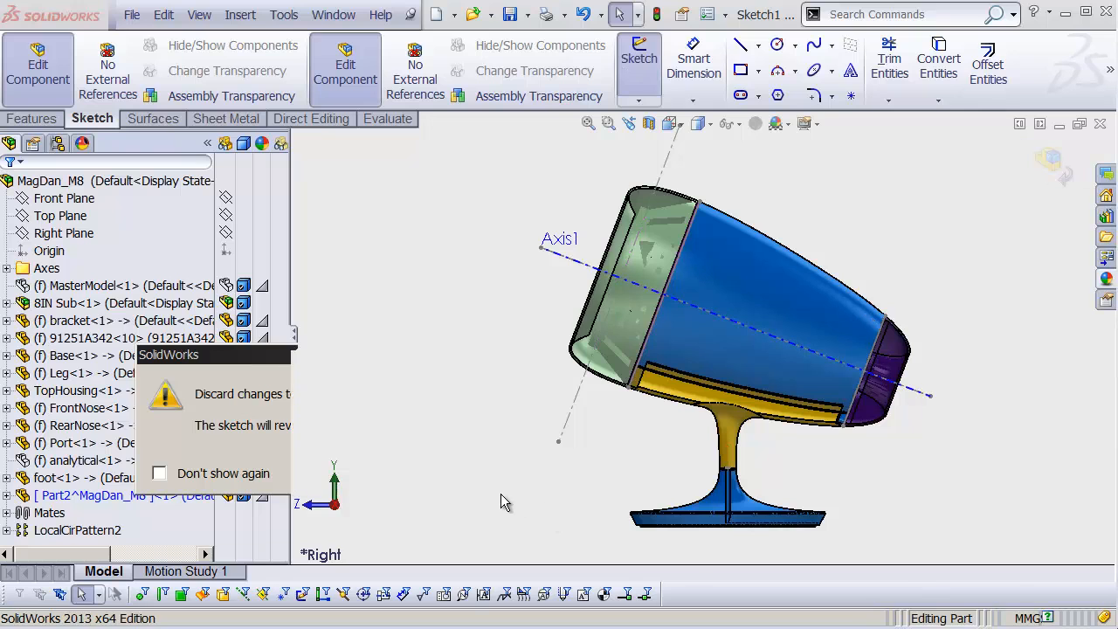
Rename the new part as cable and save it in an external file
{"action": "left_click", "coordinate": [98, 497]}
{"action": "left_click", "coordinate": [100, 501]}
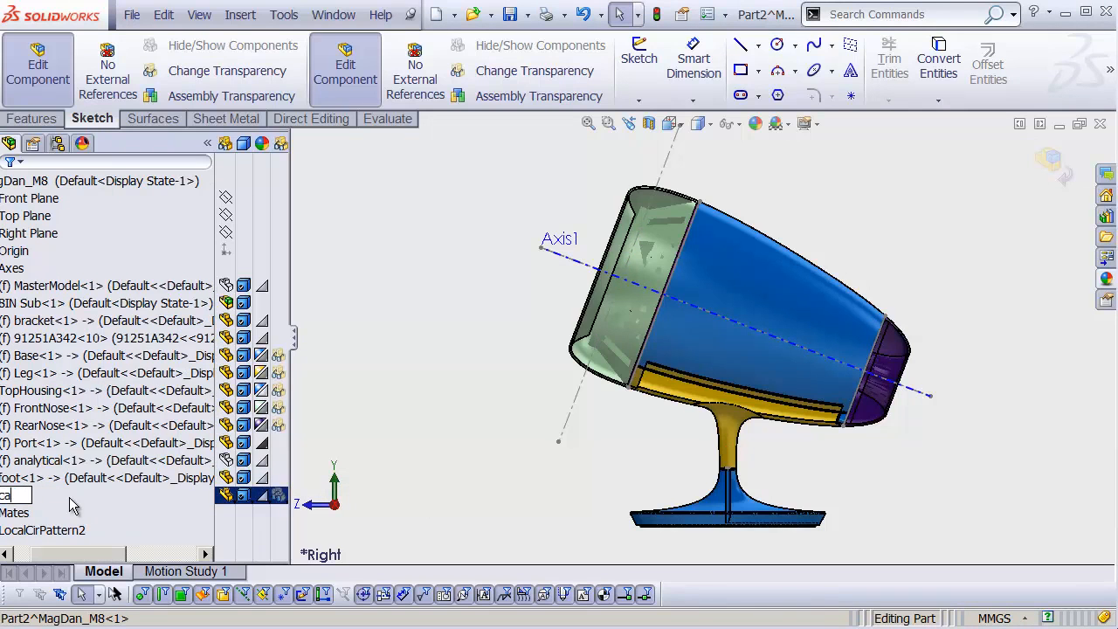
{"action": "key", "text": "Return"}
{"action": "right_click", "coordinate": [101, 496]}
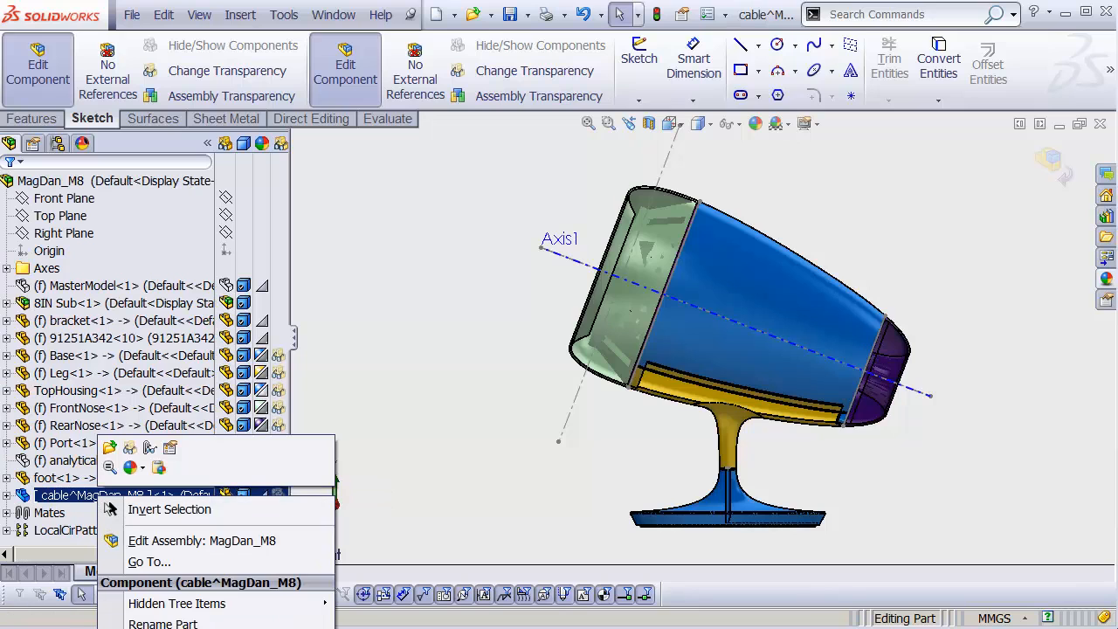
{"action": "left_click", "coordinate": [175, 566]}
{"action": "left_click", "coordinate": [389, 534]}
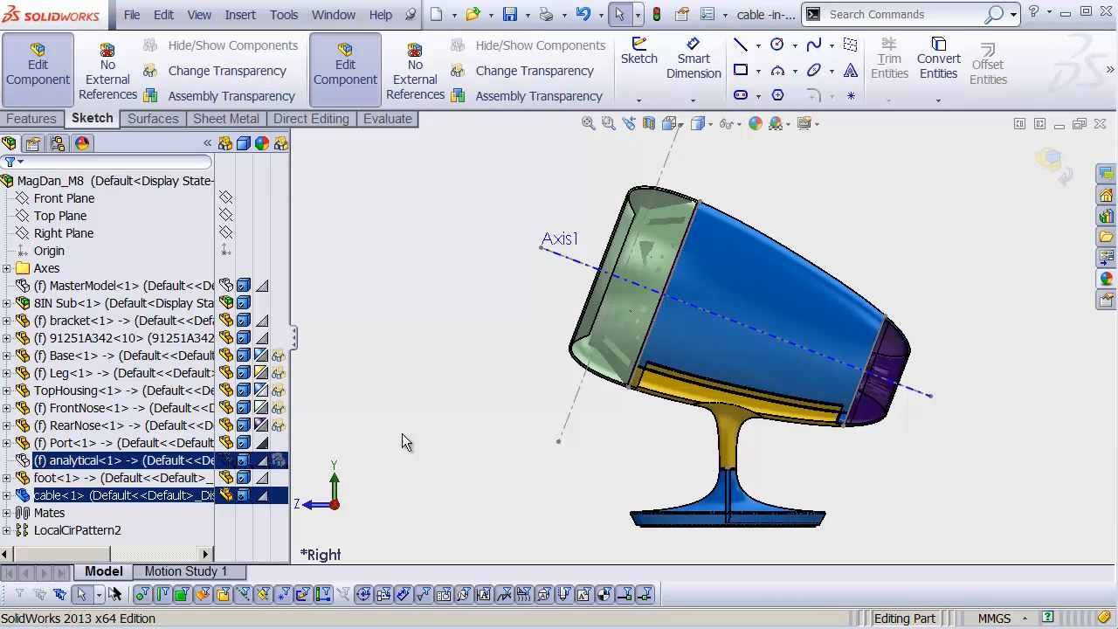
{"action": "left_click", "coordinate": [402, 434]}
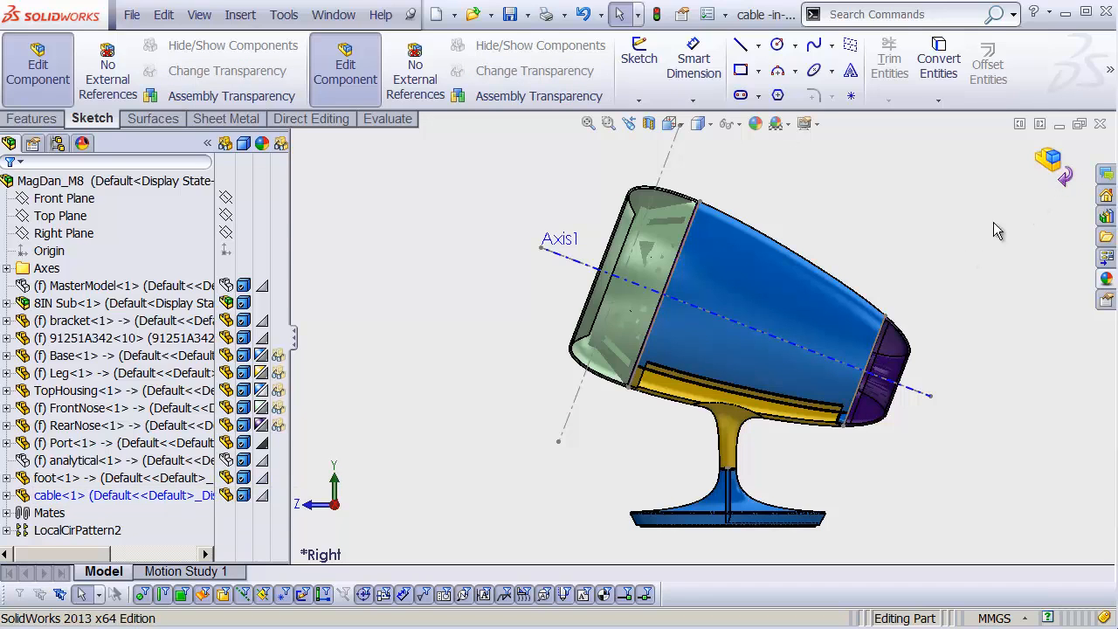
Create a section view of the assembly using the Right Plane as the cutting plane
{"action": "left_click", "coordinate": [649, 123]}
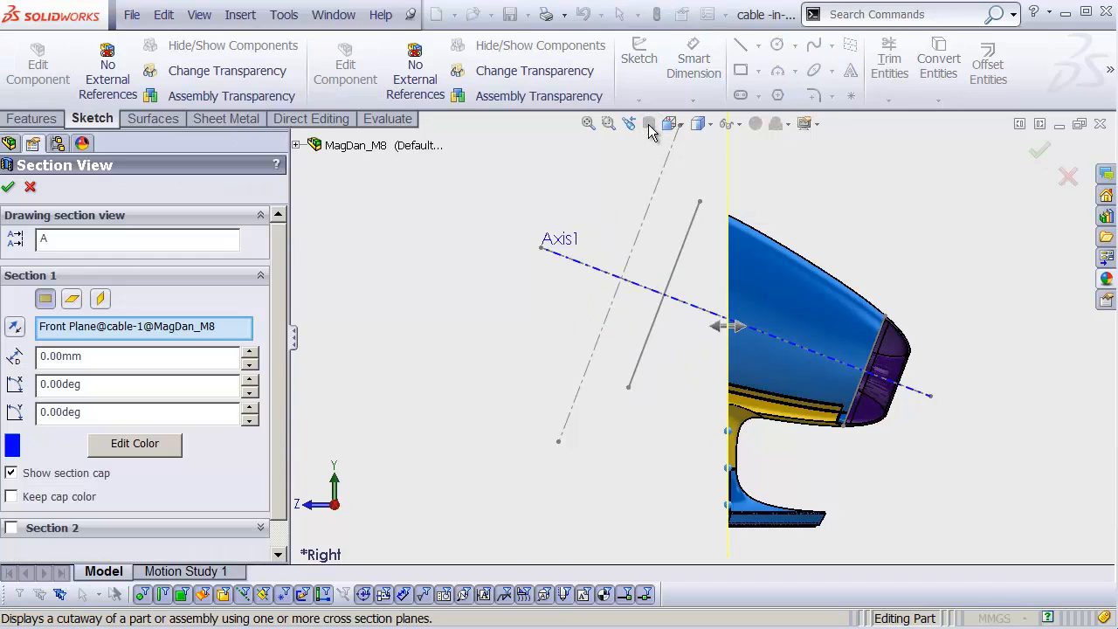
{"action": "left_click", "coordinate": [98, 298]}
{"action": "left_click", "coordinate": [9, 188]}
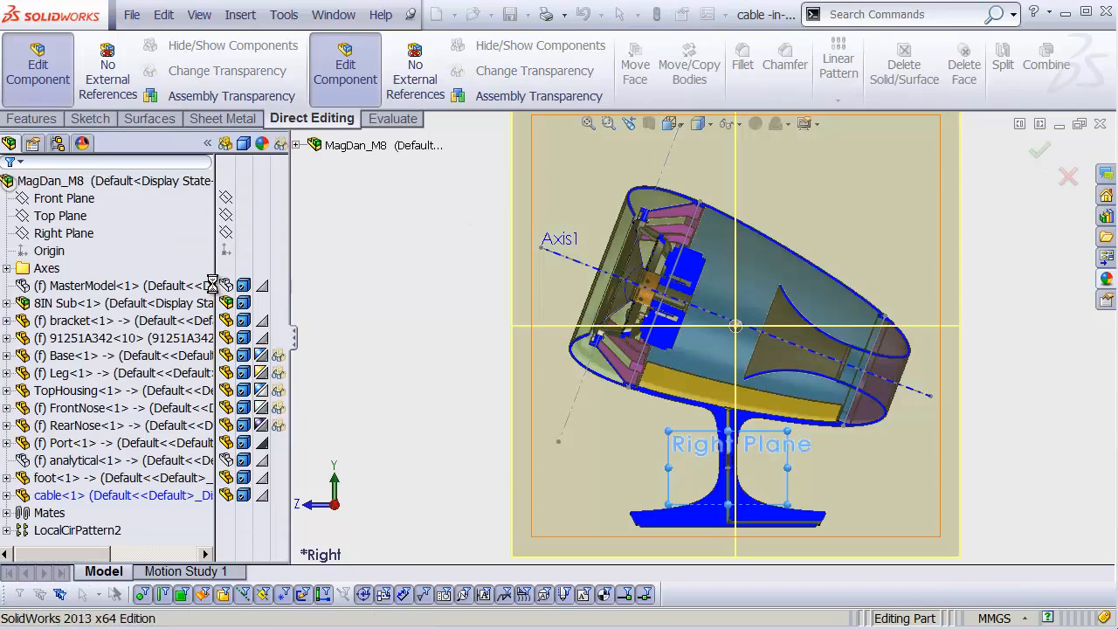
Start a sketch on the cable part's Right Plane with No External References turned on
{"action": "middle_click_drag", "start_coordinate": [819, 468], "coordinate": [796, 398], "text": "shift"}
{"action": "middle_click_drag", "start_coordinate": [795, 400], "coordinate": [705, 275], "text": "ctrl"}
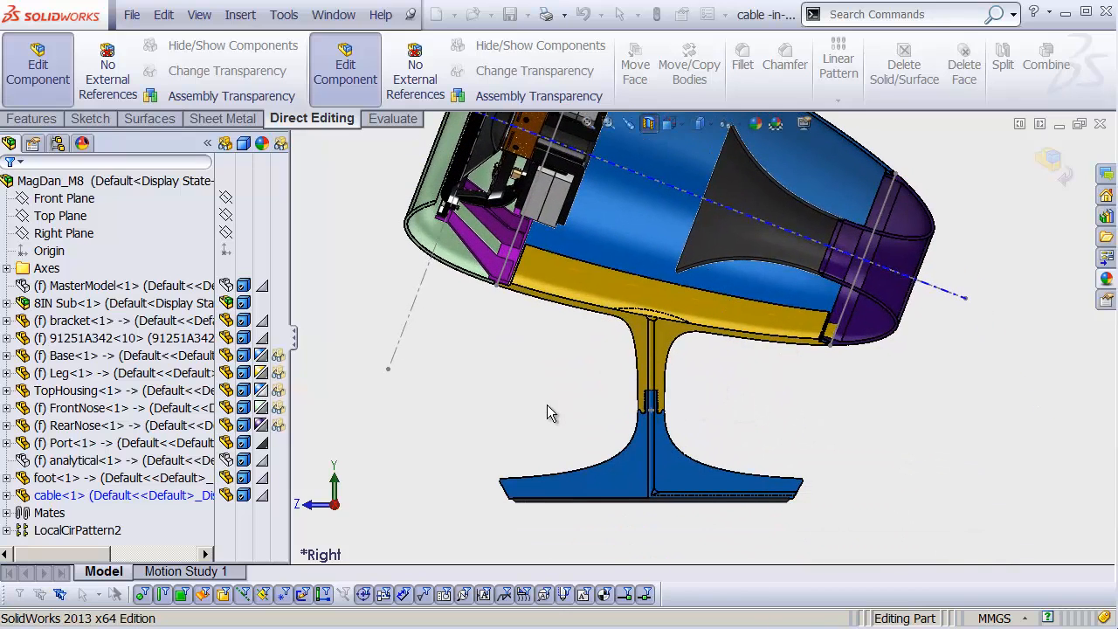
{"action": "left_click", "coordinate": [7, 495]}
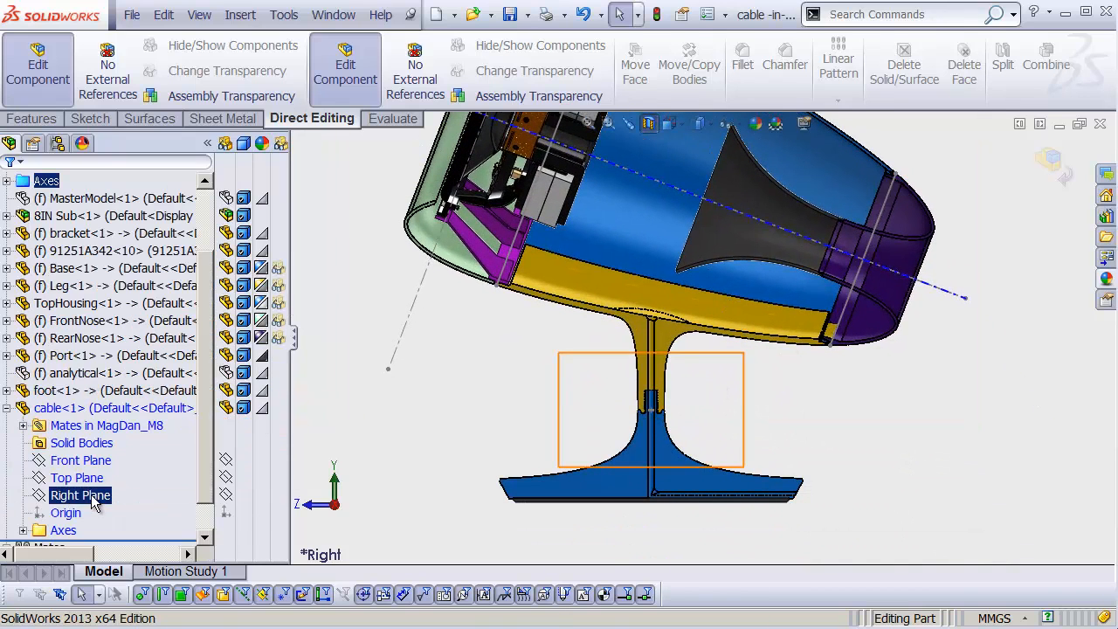
{"action": "left_click", "coordinate": [92, 494]}
{"action": "left_click", "coordinate": [103, 470]}
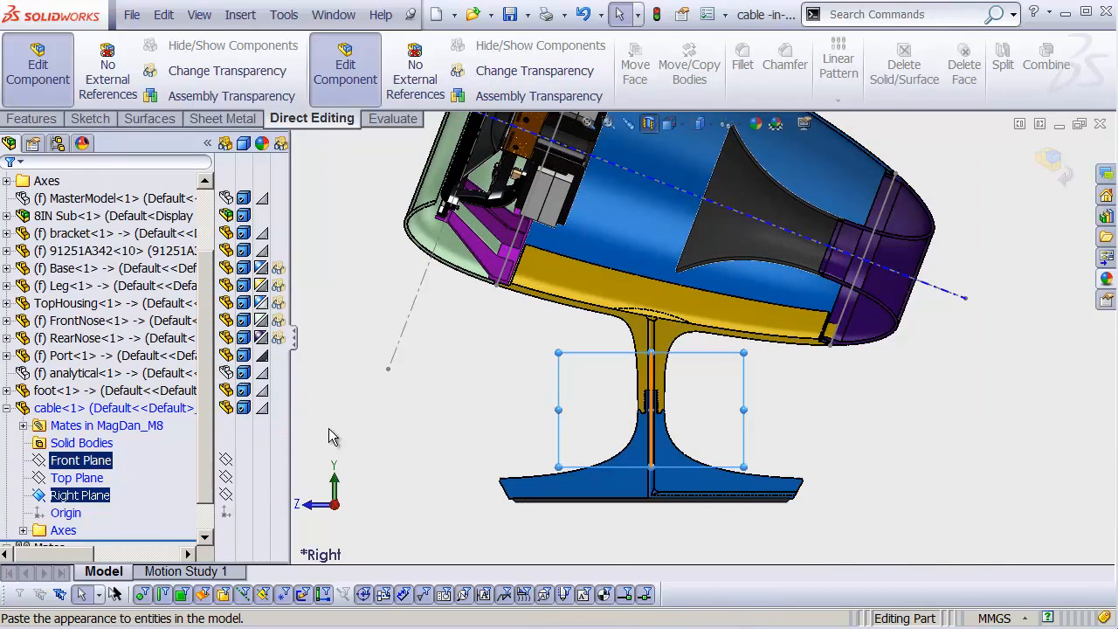
{"action": "left_click", "coordinate": [830, 413]}
{"action": "middle_click_drag", "start_coordinate": [704, 365], "coordinate": [718, 312], "text": "shift"}
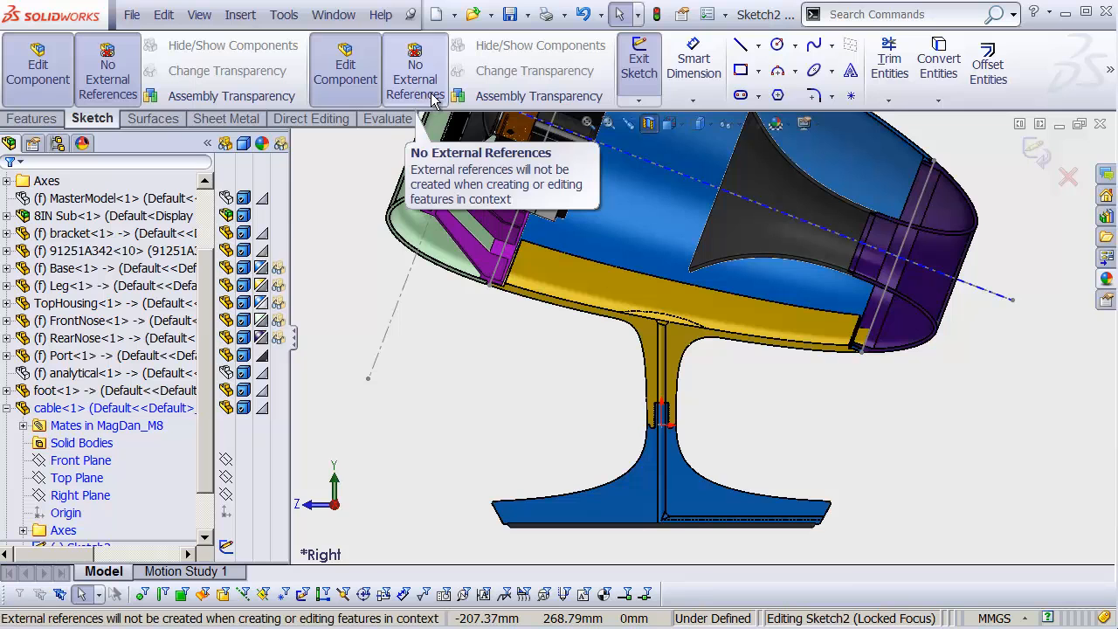
Start a spline inside the top housing and place points down to the flared opening of the leg's cable hole
{"action": "left_click", "coordinate": [814, 52]}
{"action": "mouse_move", "coordinate": [648, 253]}
{"action": "middle_mouse_down", "text": "shift"}
{"action": "mouse_move", "coordinate": [659, 229]}
{"action": "mouse_move", "coordinate": [661, 341]}
{"action": "mouse_move", "coordinate": [671, 293]}
{"action": "mouse_move", "coordinate": [720, 325]}
{"action": "middle_mouse_up", "text": "shift"}
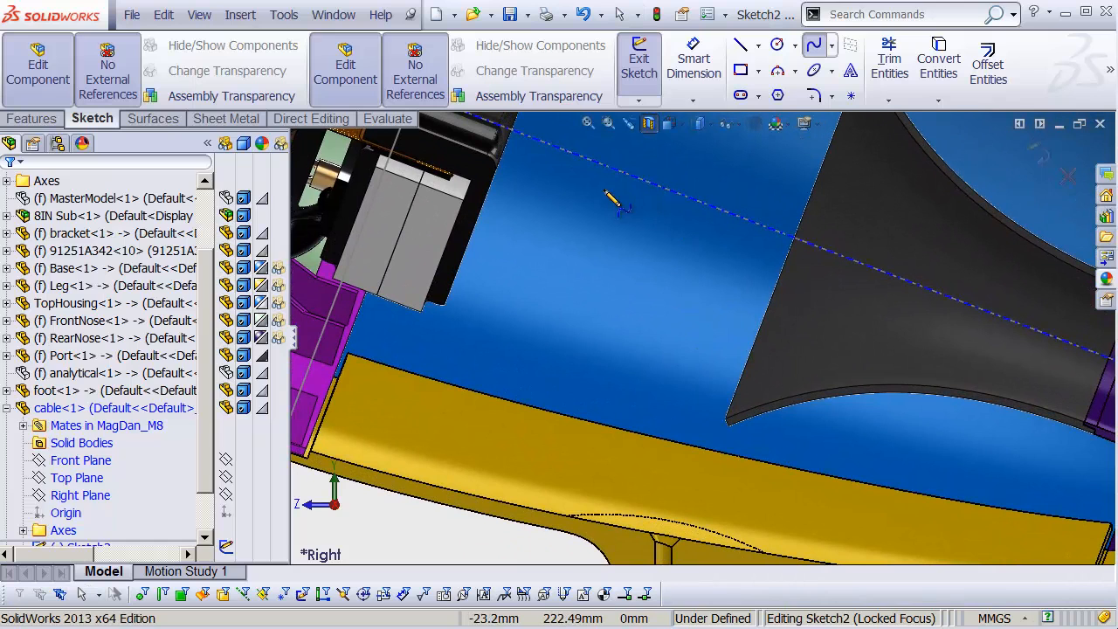
{"action": "left_click", "coordinate": [603, 189]}
{"action": "left_click", "coordinate": [642, 256]}
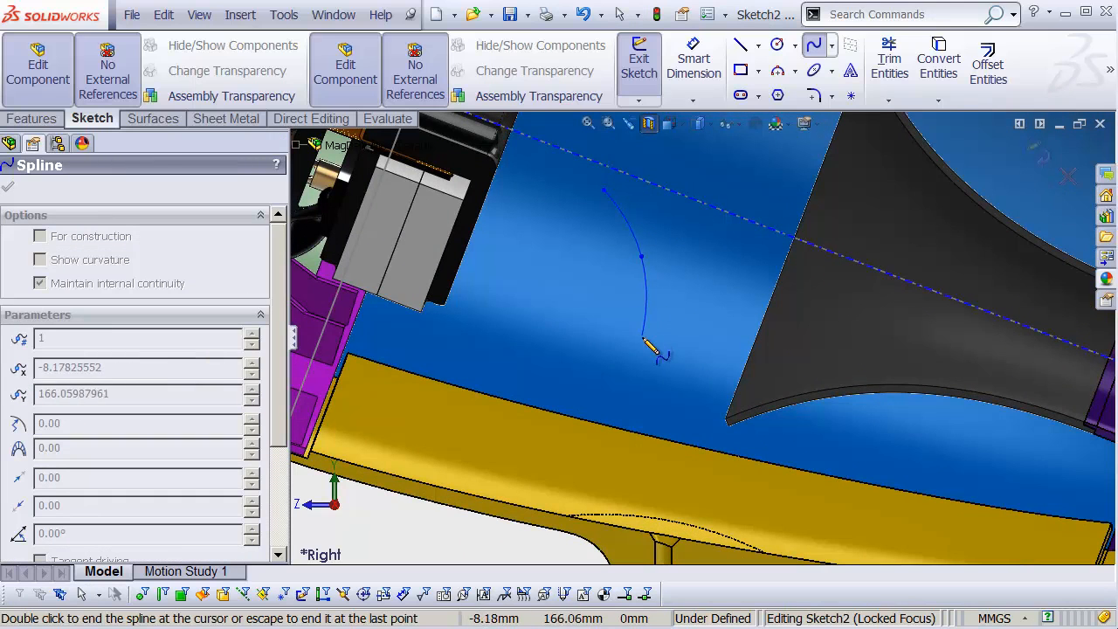
{"action": "left_click", "coordinate": [651, 407]}
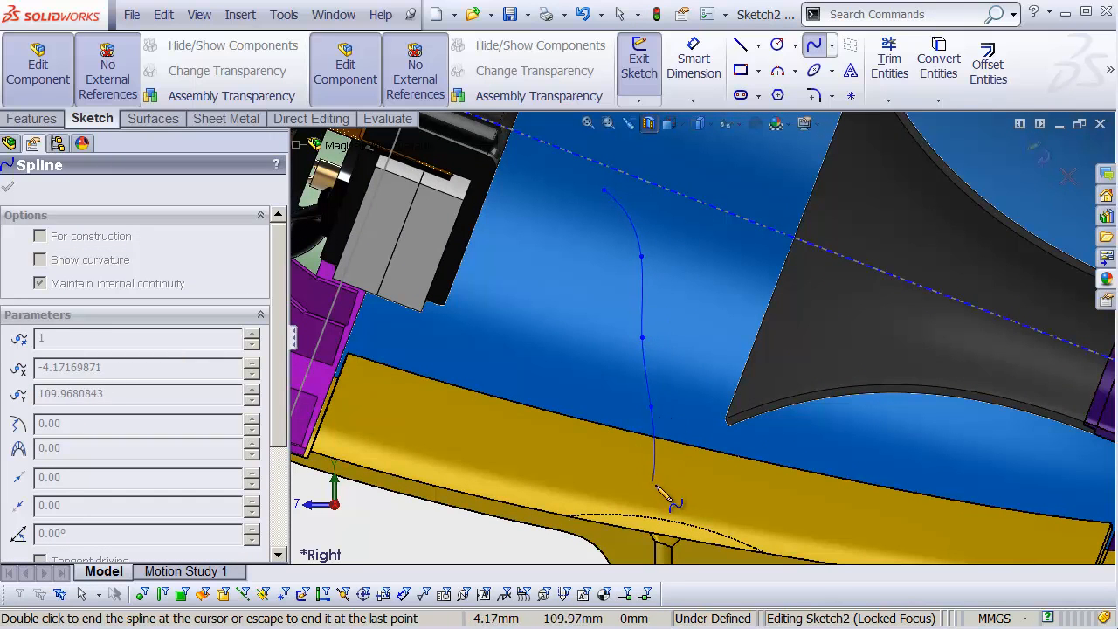
{"action": "middle_click_drag", "start_coordinate": [655, 486], "coordinate": [679, 278], "text": "shift"}
{"action": "left_click", "coordinate": [667, 233]}
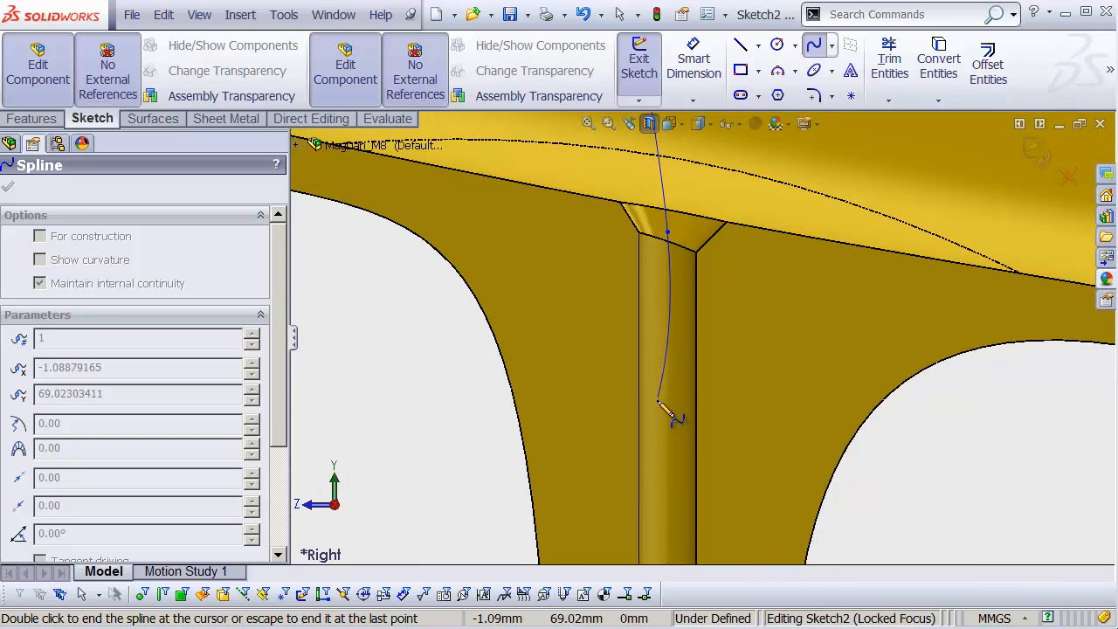
Continue the spline with points through the leg's cable hole and the upper part of the base's vertical hole
{"action": "middle_click_drag", "start_coordinate": [672, 472], "coordinate": [661, 483], "text": "shift"}
{"action": "middle_click_drag", "start_coordinate": [661, 482], "coordinate": [721, 208], "text": "ctrl"}
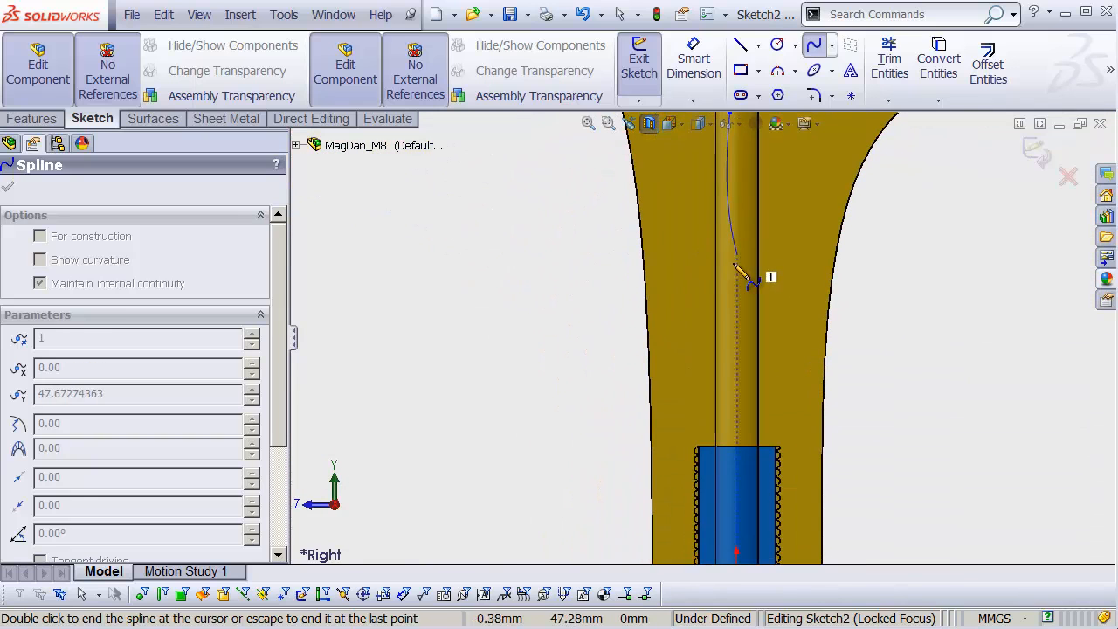
{"action": "left_click", "coordinate": [735, 263]}
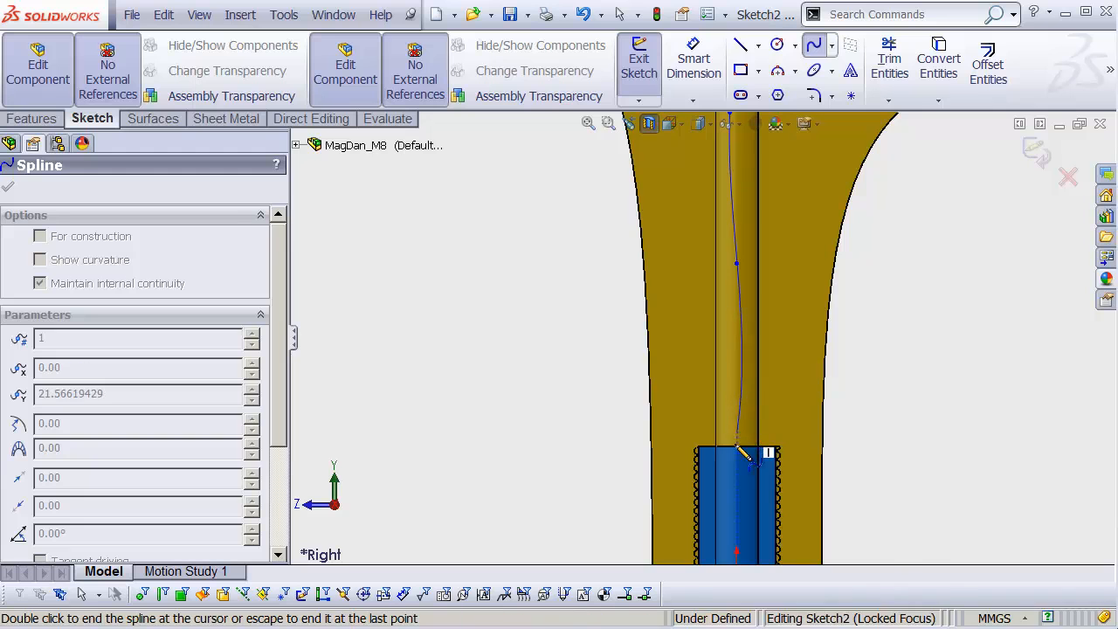
{"action": "middle_click_drag", "start_coordinate": [740, 452], "coordinate": [797, 330], "text": "shift"}
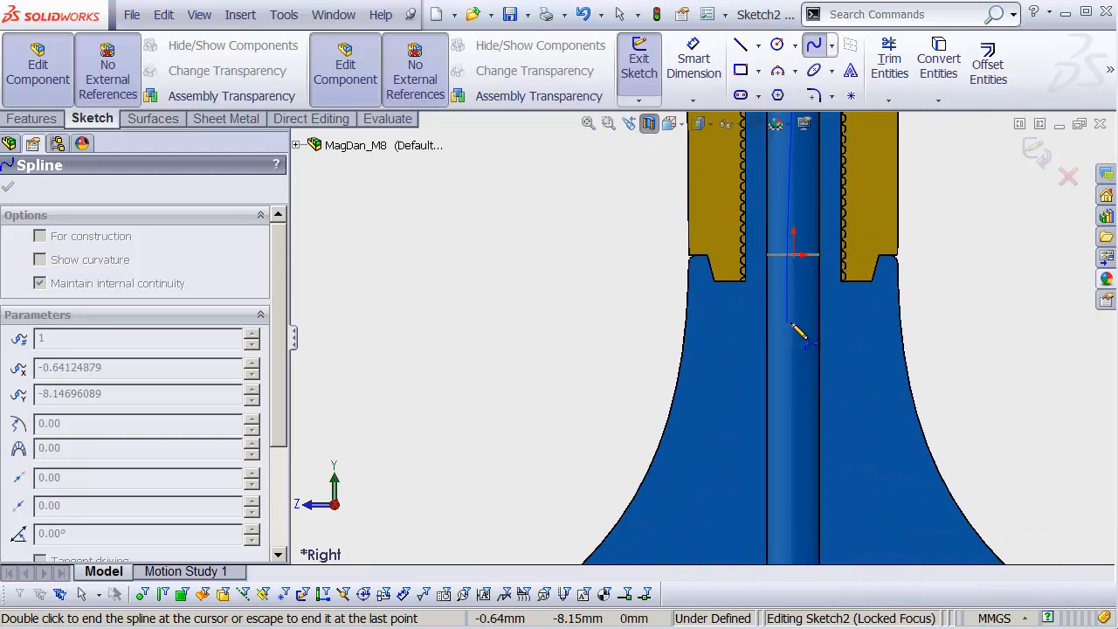
{"action": "left_click", "coordinate": [792, 323]}
{"action": "left_click", "coordinate": [786, 479]}
{"action": "middle_click_drag", "start_coordinate": [795, 482], "coordinate": [762, 297], "text": "shift"}
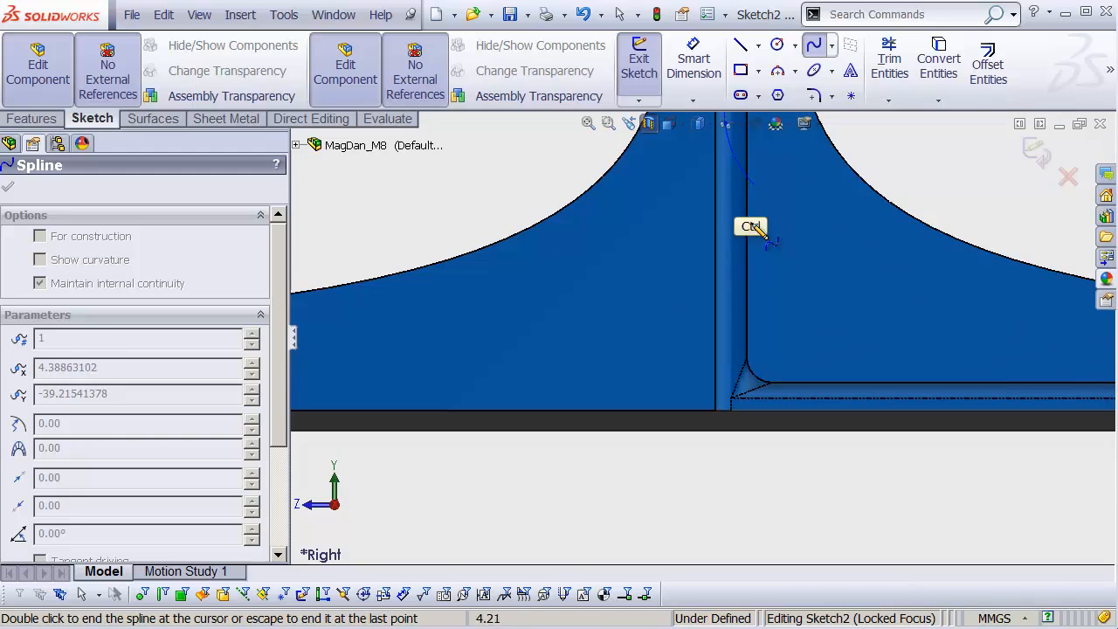
{"action": "left_click", "coordinate": [729, 310]}
Extend the spline past the bottom corner of the base's hole and end it well below the base
{"action": "middle_click_drag", "start_coordinate": [732, 385], "coordinate": [773, 302], "text": "shift"}
{"action": "middle_click_drag", "start_coordinate": [765, 355], "coordinate": [709, 316], "text": "ctrl"}
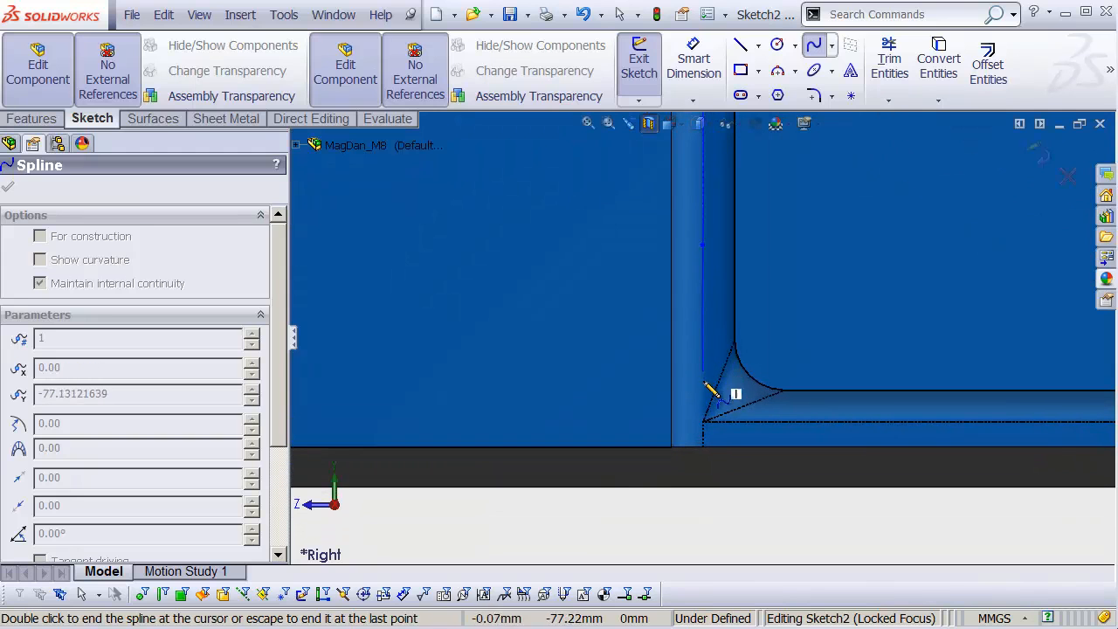
{"action": "left_click", "coordinate": [696, 384]}
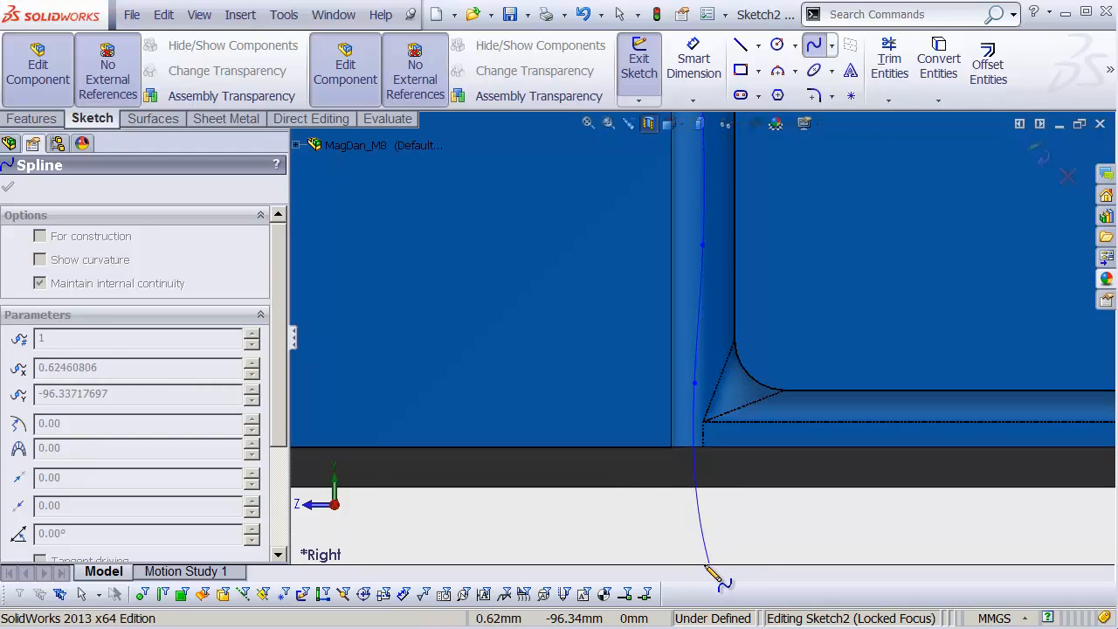
{"action": "middle_click_drag", "start_coordinate": [722, 530], "coordinate": [684, 429], "text": "shift"}
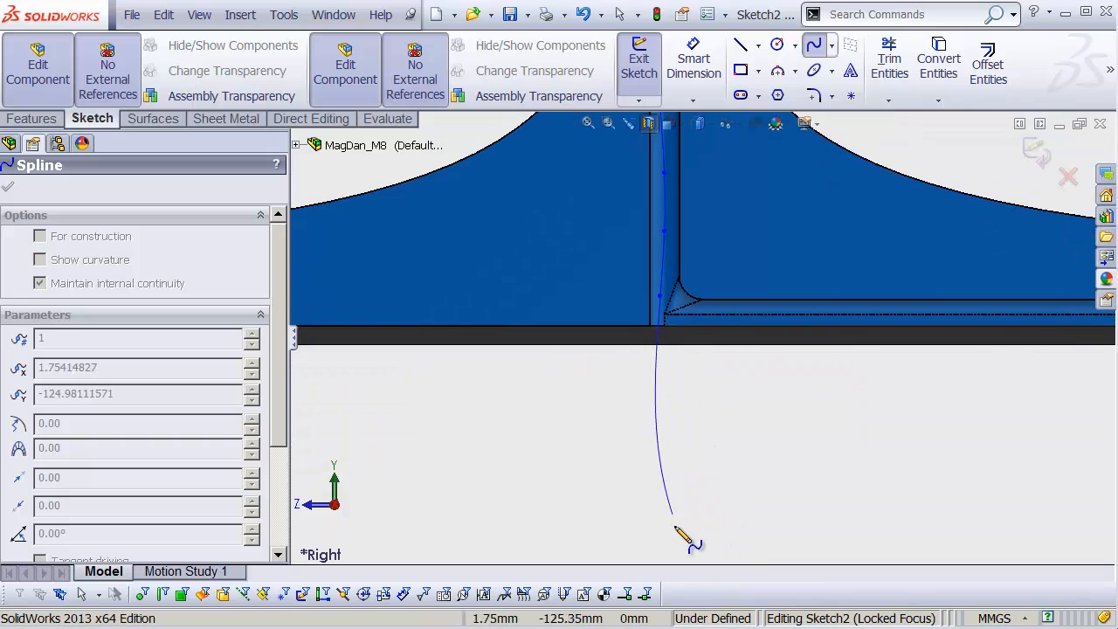
{"action": "left_click", "coordinate": [664, 450]}
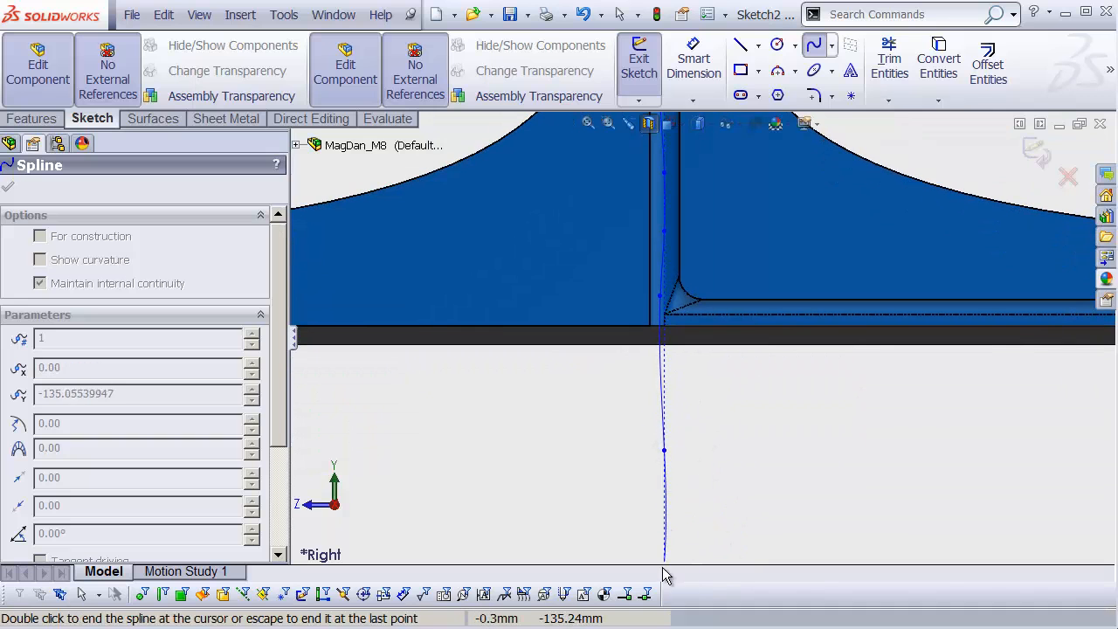
{"action": "double_click", "coordinate": [665, 540]}
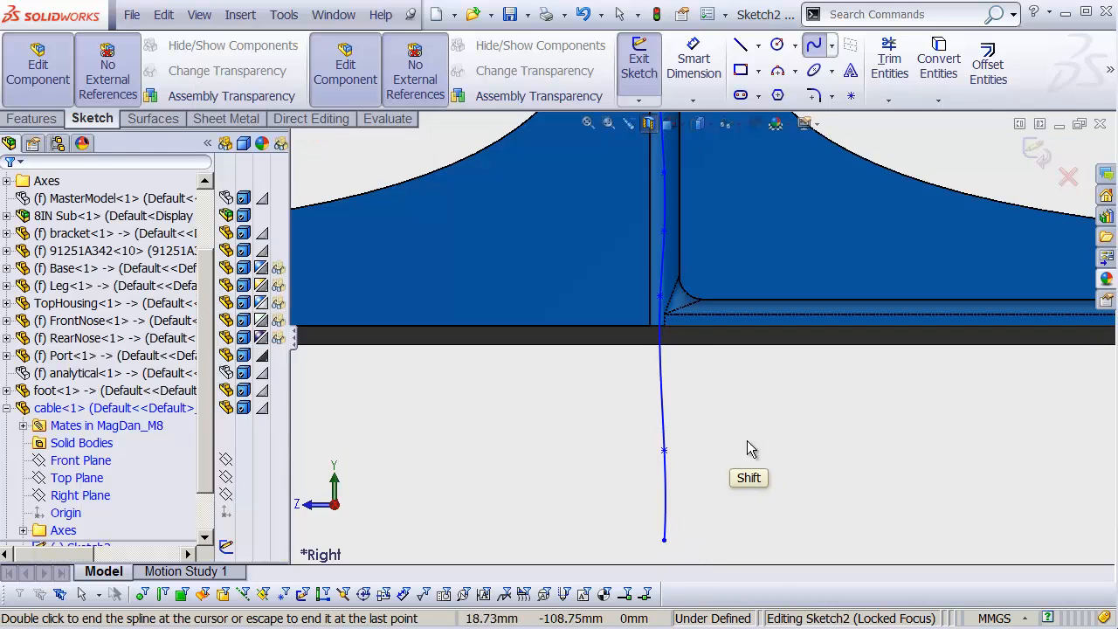
{"action": "middle_click_drag", "start_coordinate": [747, 440], "coordinate": [740, 418], "text": "shift"}
{"action": "key", "text": "Escape"}
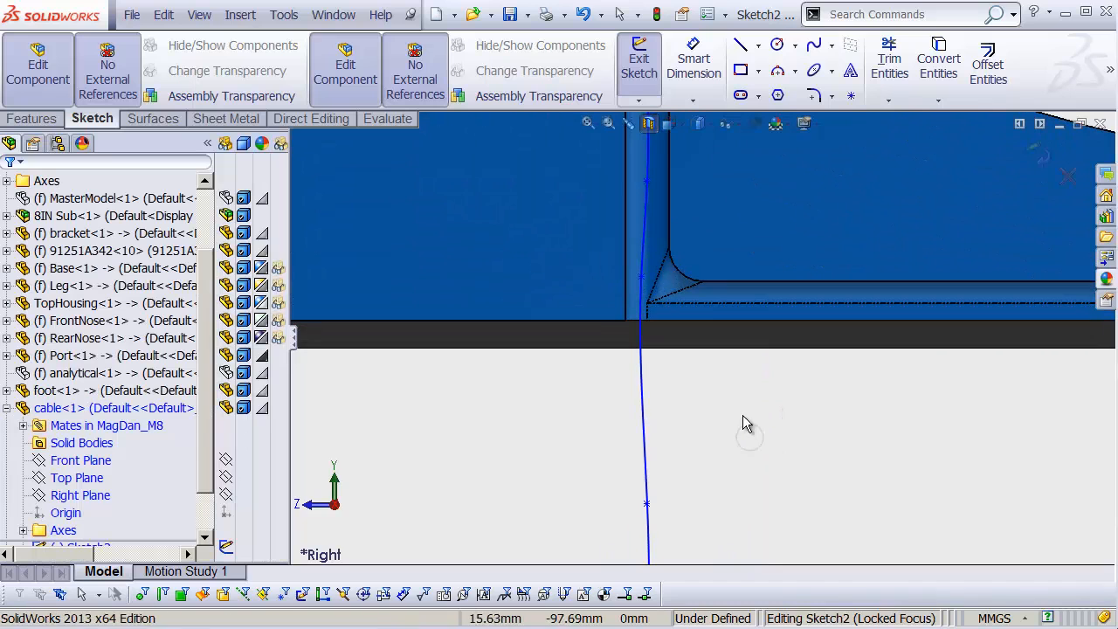
Draw a second spline across the vertical one, running along the base's horizontal cable channel and out past the base's rear edge
{"action": "key", "text": "s"}
{"action": "left_click", "coordinate": [799, 496]}
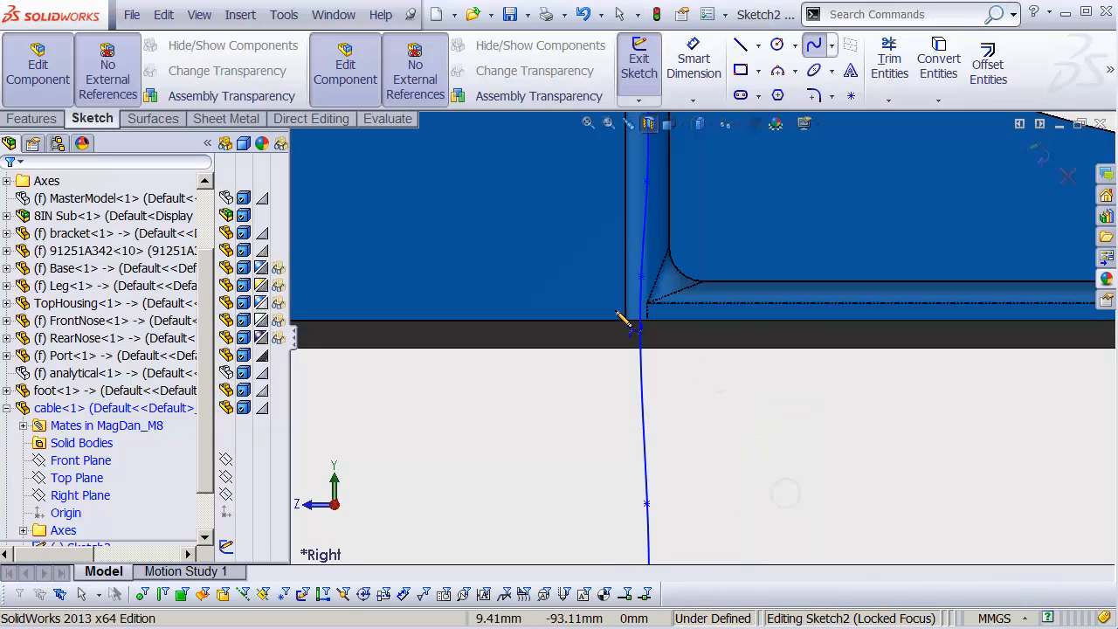
{"action": "left_click", "coordinate": [527, 296]}
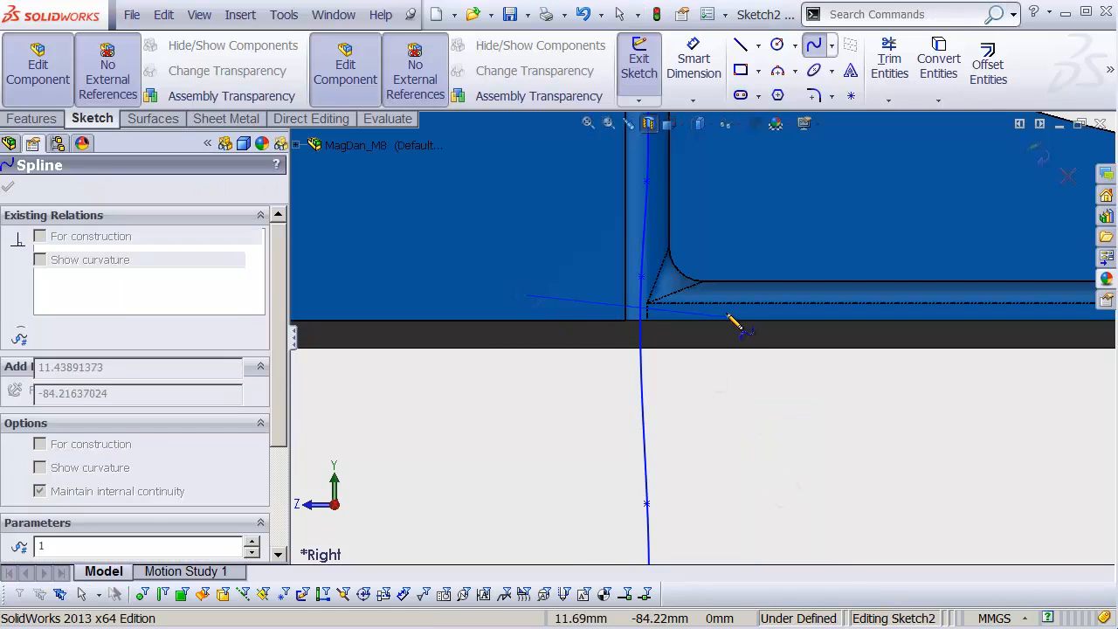
{"action": "left_click", "coordinate": [721, 310]}
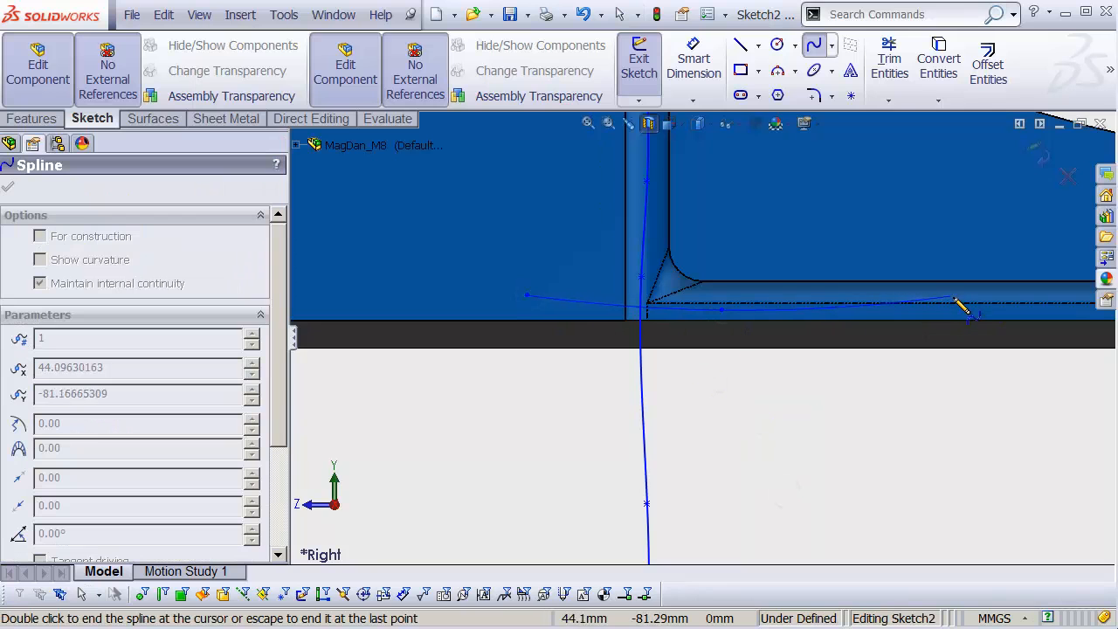
{"action": "middle_click_drag", "start_coordinate": [981, 317], "coordinate": [334, 276], "text": "shift"}
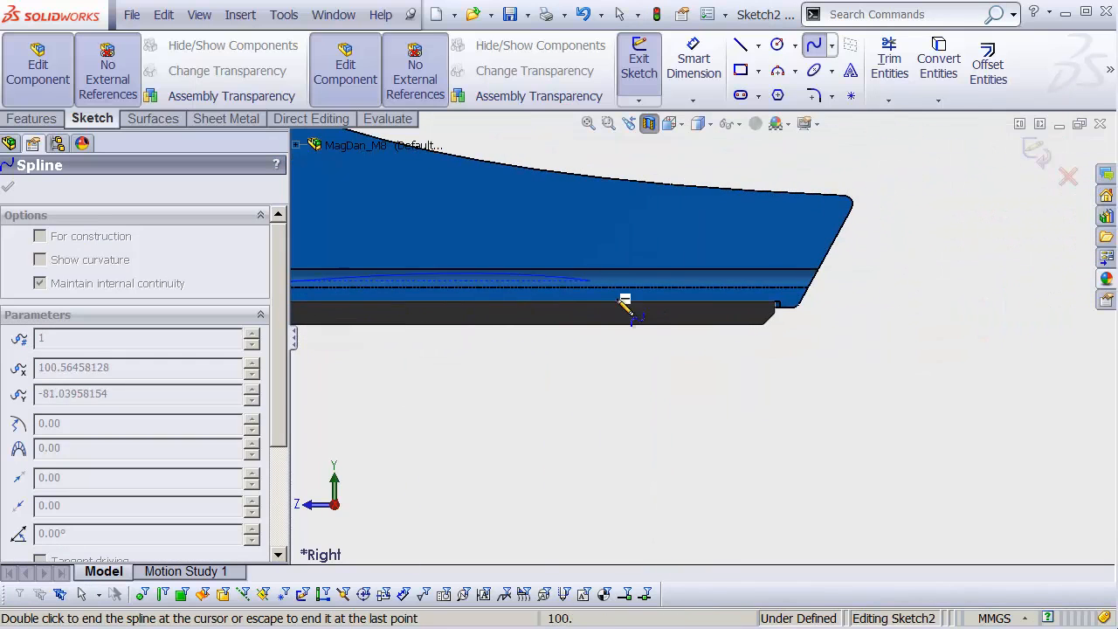
{"action": "middle_click_drag", "start_coordinate": [650, 295], "coordinate": [655, 197], "text": "shift"}
{"action": "middle_click_drag", "start_coordinate": [595, 290], "coordinate": [812, 317], "text": "ctrl"}
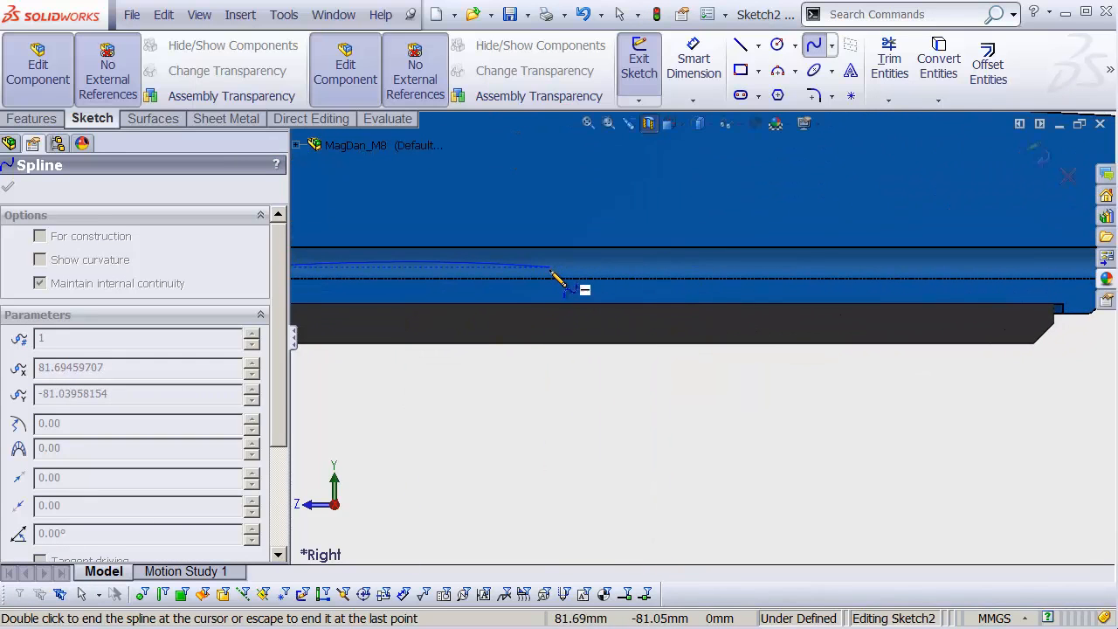
{"action": "left_click", "coordinate": [562, 272]}
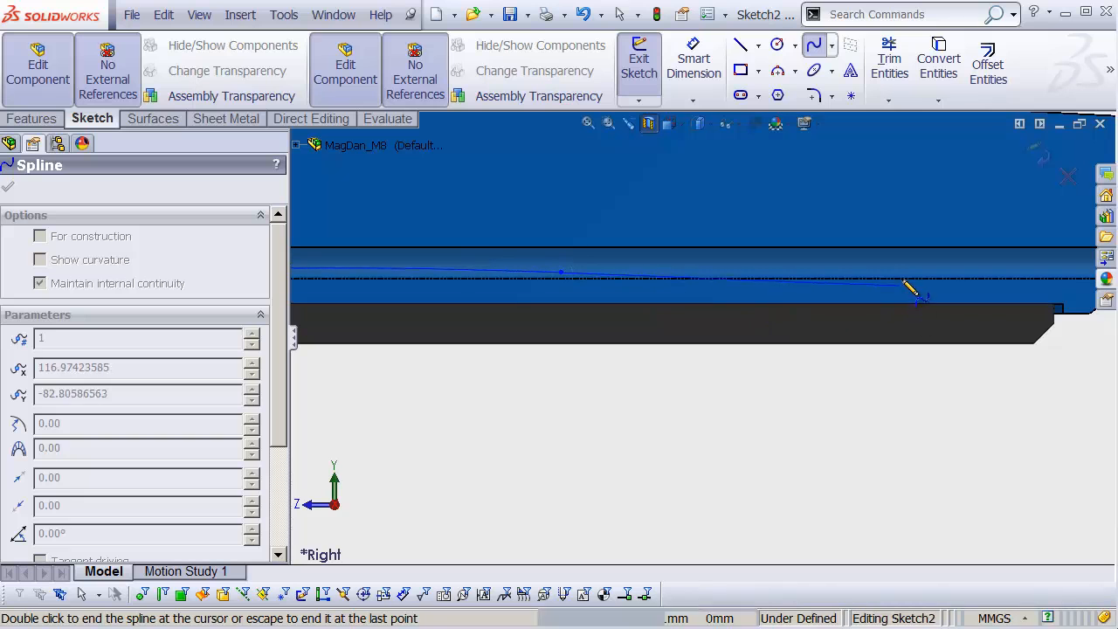
{"action": "middle_click_drag", "start_coordinate": [917, 282], "coordinate": [917, 299], "text": "shift"}
{"action": "middle_click_drag", "start_coordinate": [932, 293], "coordinate": [594, 311], "text": "ctrl"}
{"action": "left_click", "coordinate": [739, 313]}
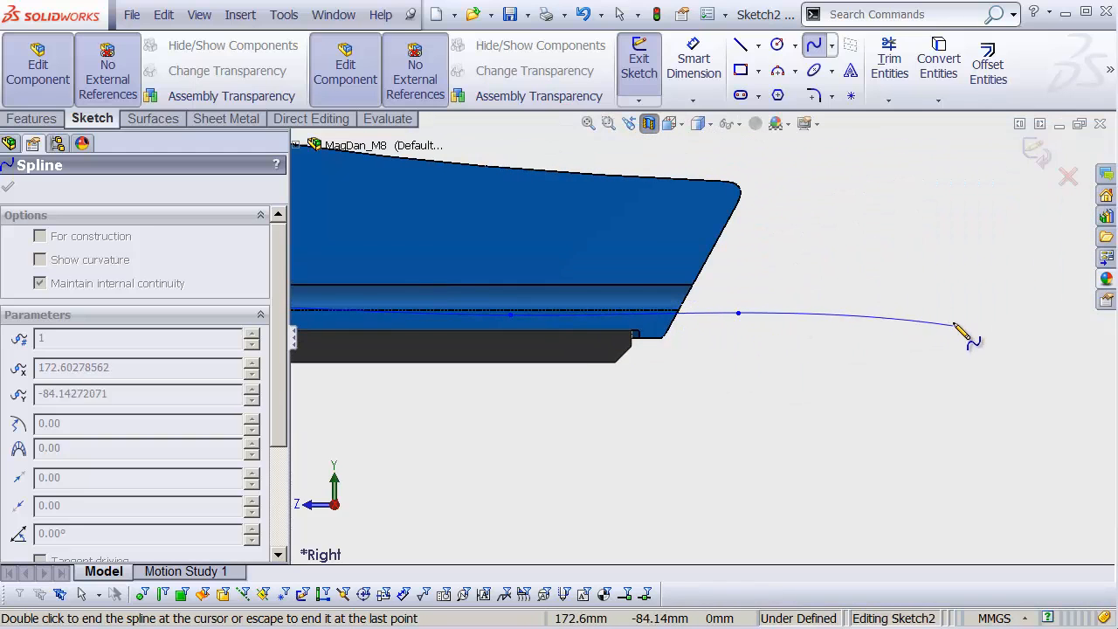
{"action": "middle_click_drag", "start_coordinate": [943, 320], "coordinate": [814, 355], "text": "shift"}
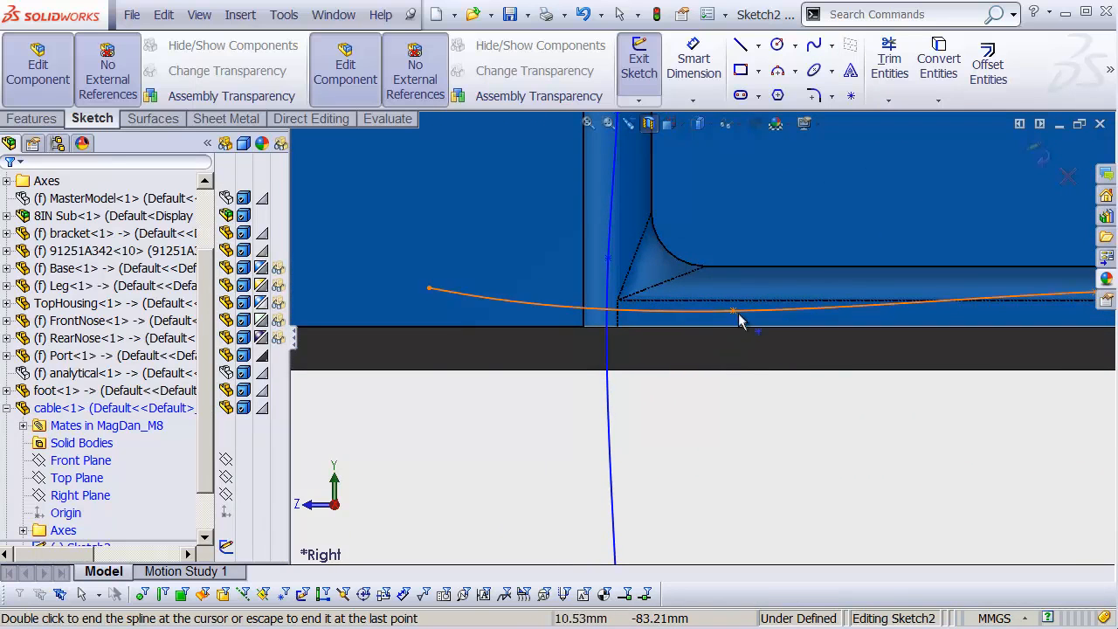
End the second spline and move its point just behind the corner up into the base's horizontal cable channel
{"action": "key", "text": "Escape"}
{"action": "left_click_drag", "start_coordinate": [733, 310], "coordinate": [726, 292]}
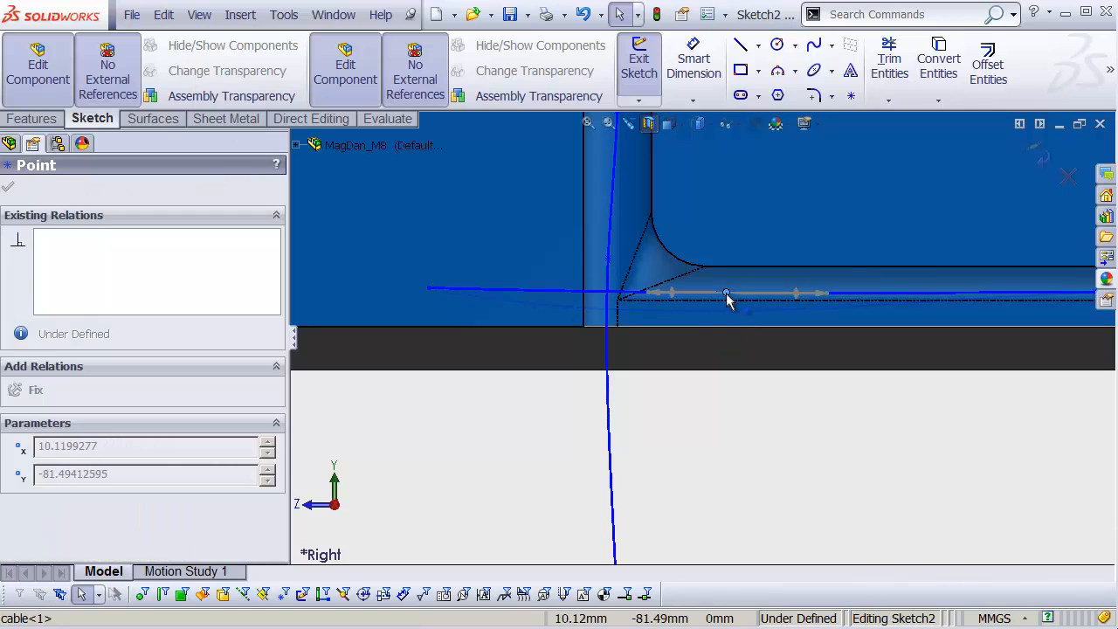
{"action": "left_click", "coordinate": [694, 474]}
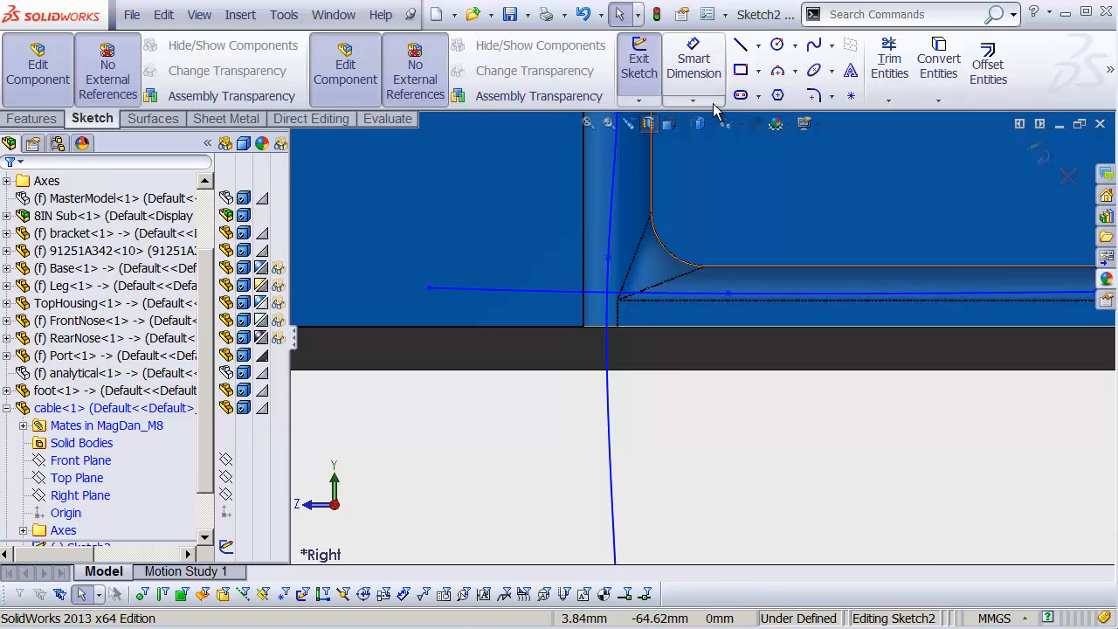
Apply a 6 mm sketch fillet where the vertical and horizontal splines cross at the base's bottom corner
{"action": "left_click", "coordinate": [813, 96]}
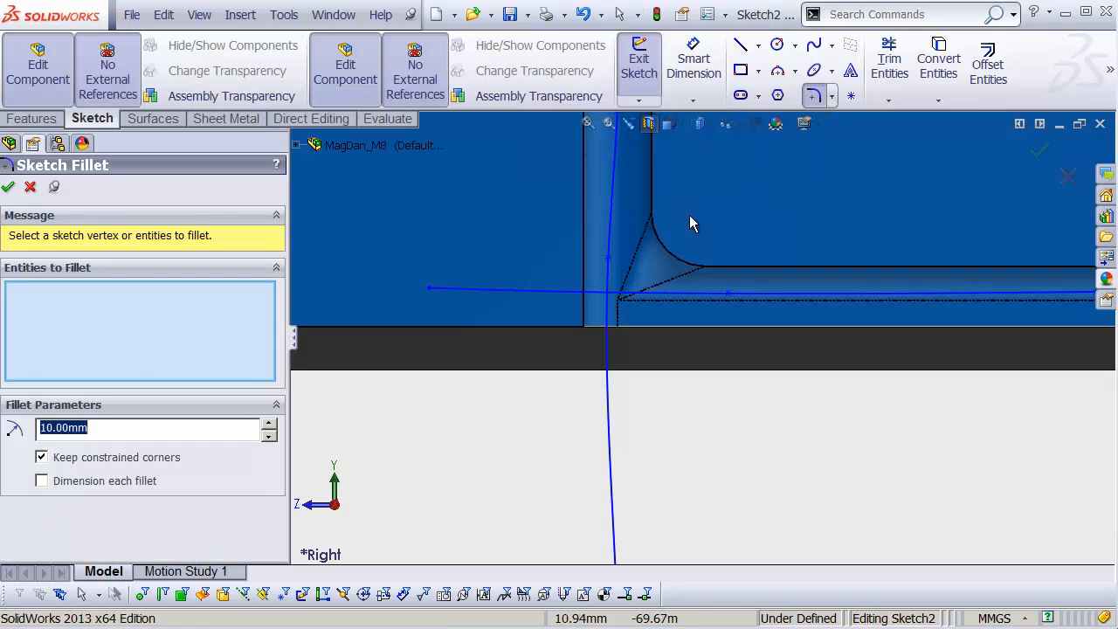
{"action": "left_click", "coordinate": [609, 288]}
{"action": "left_click", "coordinate": [633, 292]}
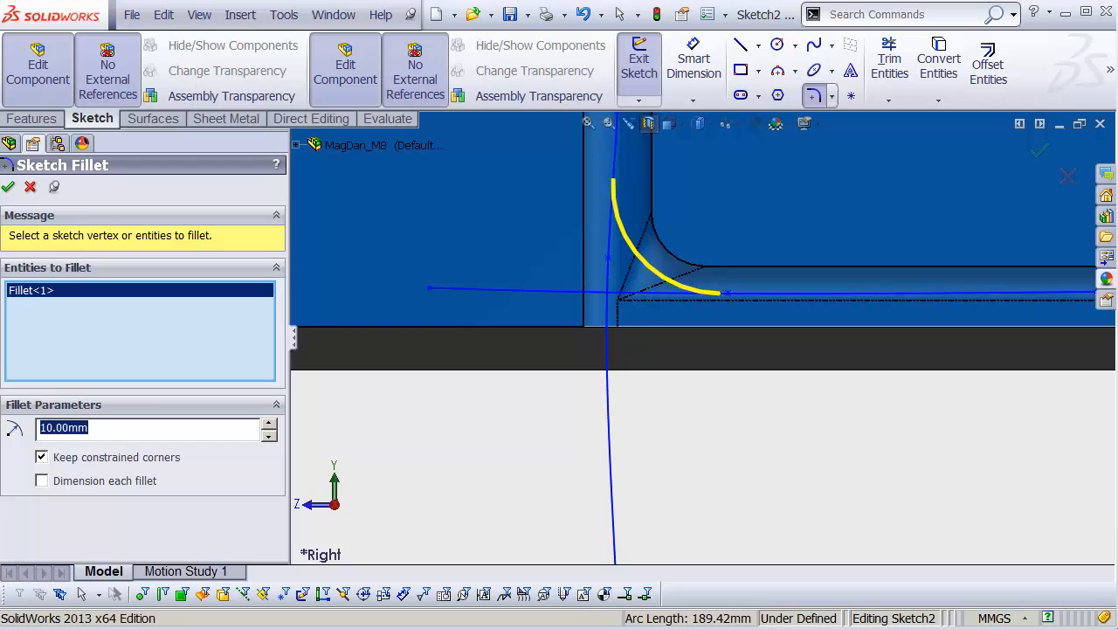
{"action": "type", "text": "6"}
{"action": "key", "text": "Return"}
{"action": "left_click", "coordinate": [8, 187]}
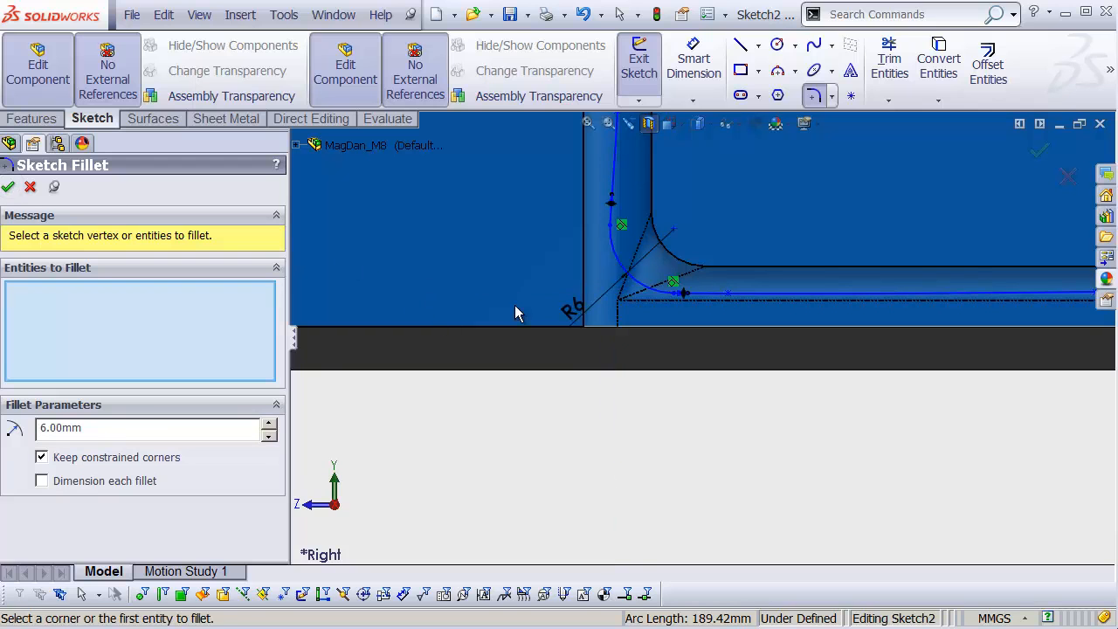
Close the fillet tool and move the spline point below the leg's flared opening onto the hole's centre at X 0
{"action": "mouse_move", "coordinate": [732, 318]}
{"action": "middle_mouse_down", "text": "shift"}
{"action": "mouse_move", "coordinate": [670, 369]}
{"action": "mouse_move", "coordinate": [601, 452]}
{"action": "mouse_move", "coordinate": [610, 435]}
{"action": "middle_mouse_up", "text": "shift"}
{"action": "middle_click_drag", "start_coordinate": [720, 372], "coordinate": [624, 459], "text": "ctrl"}
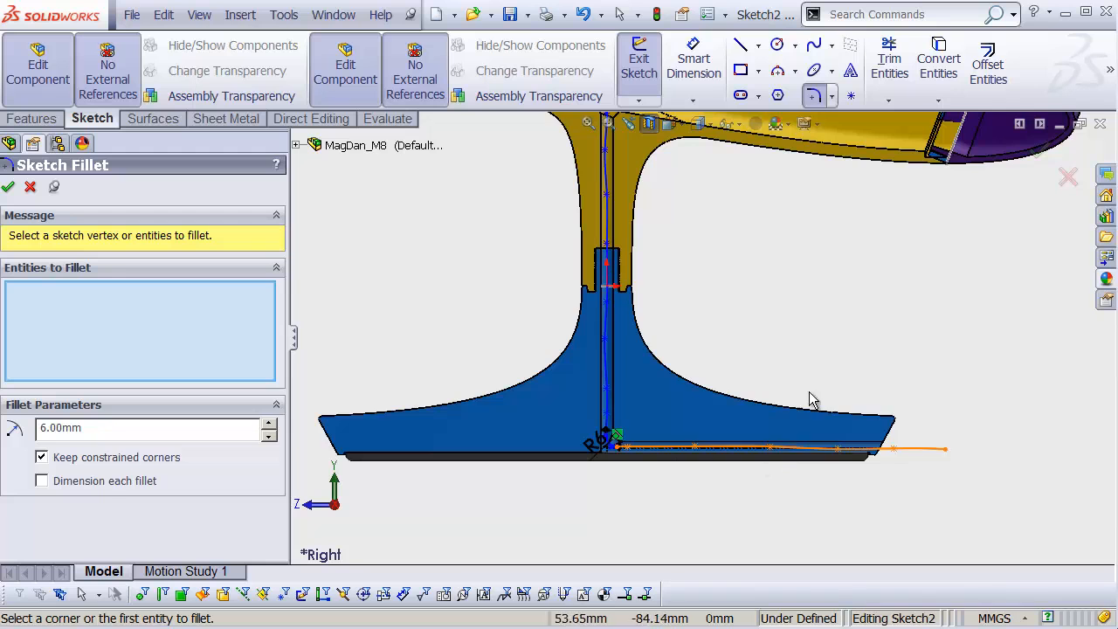
{"action": "mouse_move", "coordinate": [812, 394]}
{"action": "middle_mouse_down", "text": "shift"}
{"action": "mouse_move", "coordinate": [712, 402]}
{"action": "mouse_move", "coordinate": [673, 288]}
{"action": "mouse_move", "coordinate": [728, 499]}
{"action": "mouse_move", "coordinate": [768, 302]}
{"action": "mouse_move", "coordinate": [690, 258]}
{"action": "mouse_move", "coordinate": [742, 163]}
{"action": "middle_mouse_up", "text": "shift"}
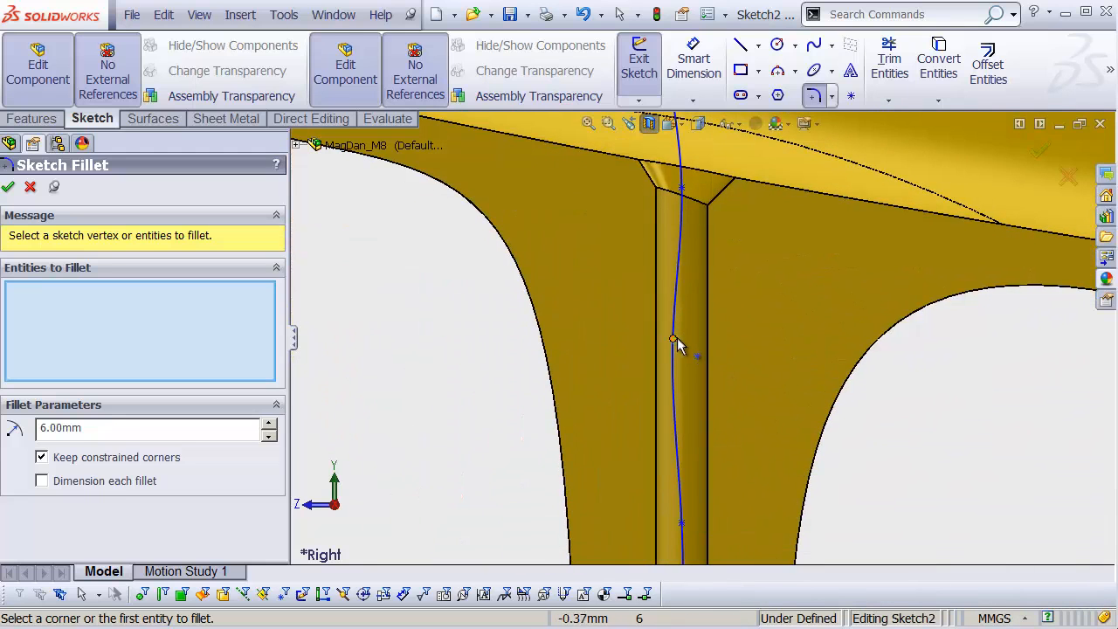
{"action": "left_click", "coordinate": [9, 187]}
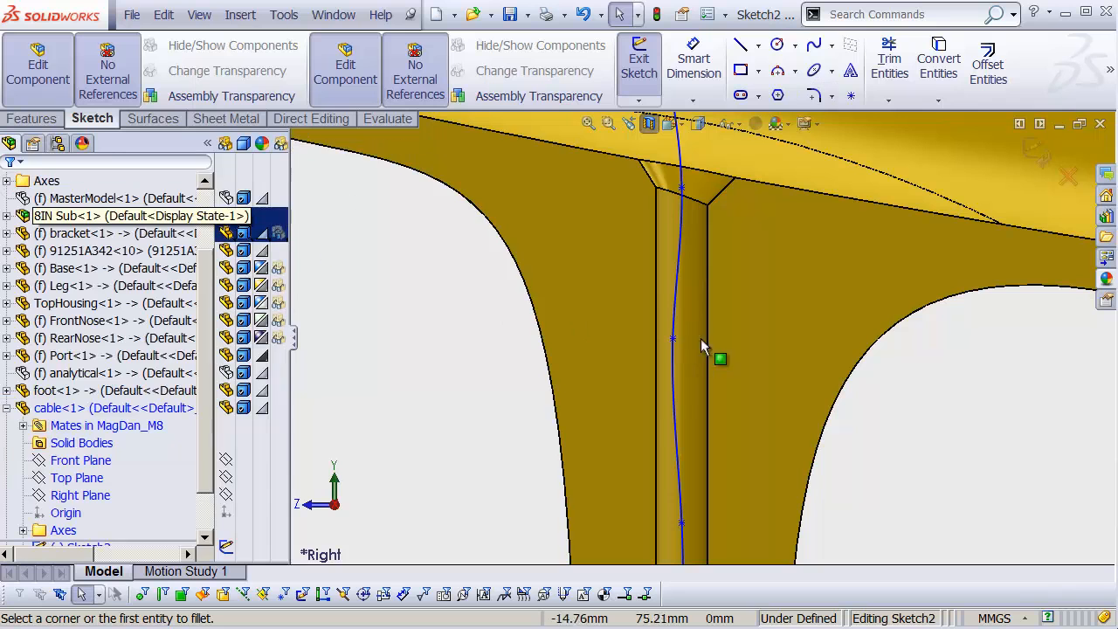
{"action": "left_click_drag", "start_coordinate": [671, 338], "coordinate": [683, 335]}
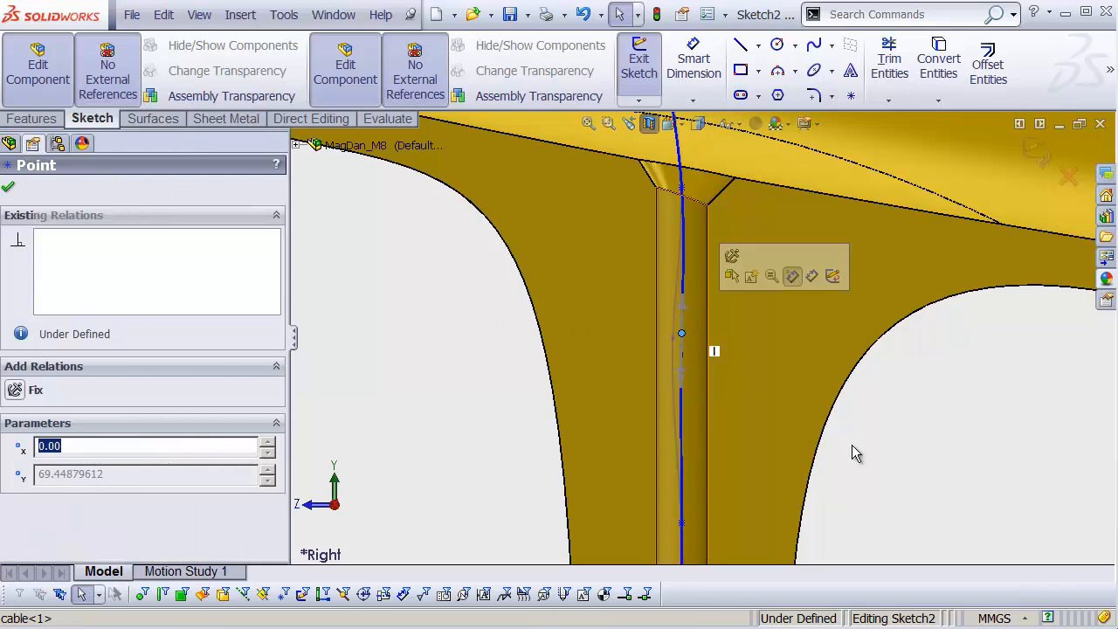
{"action": "left_click", "coordinate": [931, 484]}
Draw a vertical line across the horizontal spline, just inside the base's rear edge
{"action": "middle_click_drag", "start_coordinate": [873, 392], "coordinate": [749, 179], "text": "shift"}
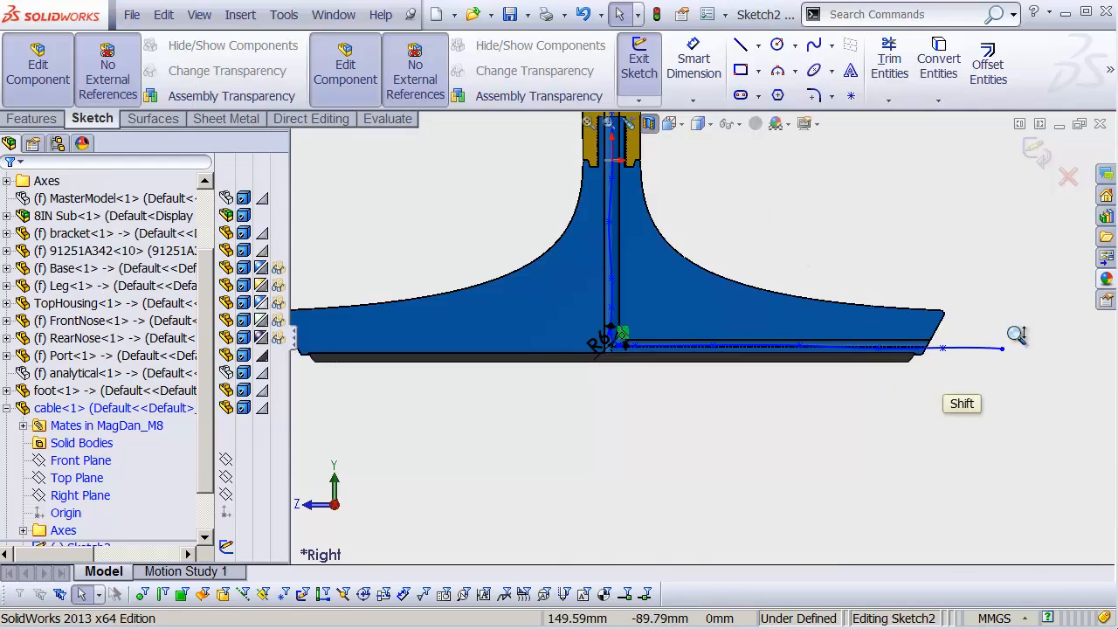
{"action": "mouse_move", "coordinate": [951, 332]}
{"action": "middle_mouse_down", "text": "shift"}
{"action": "mouse_move", "coordinate": [951, 379]}
{"action": "mouse_move", "coordinate": [708, 380]}
{"action": "mouse_move", "coordinate": [891, 292]}
{"action": "middle_mouse_up", "text": "shift"}
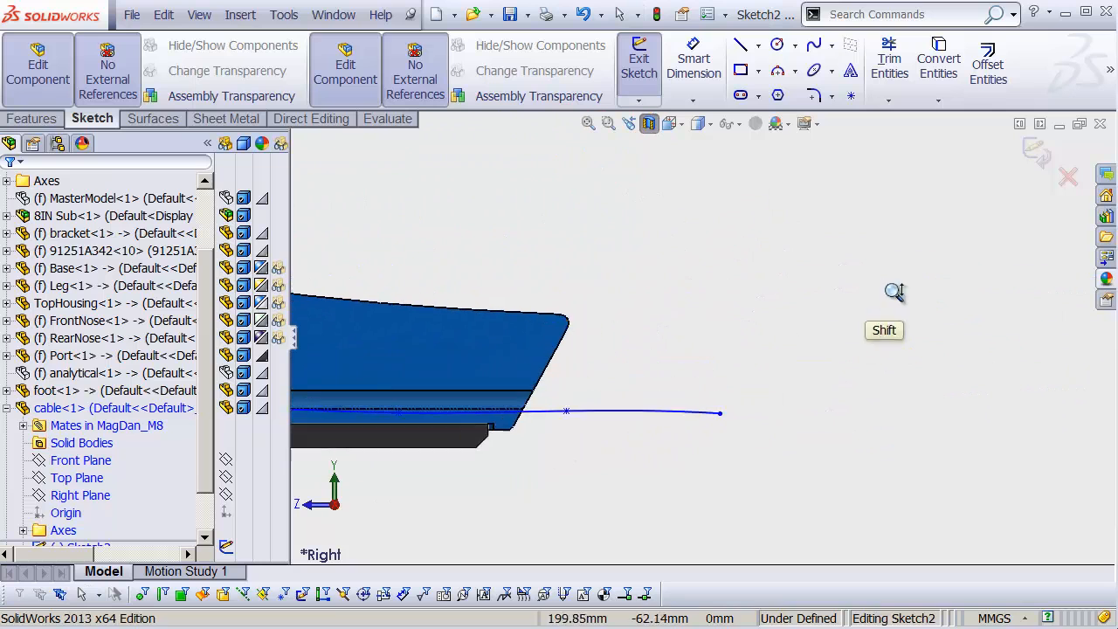
{"action": "left_click_drag", "start_coordinate": [559, 429], "coordinate": [517, 421]}
{"action": "middle_click_drag", "start_coordinate": [437, 520], "coordinate": [802, 280], "text": "shift"}
{"action": "left_click", "coordinate": [753, 352]}
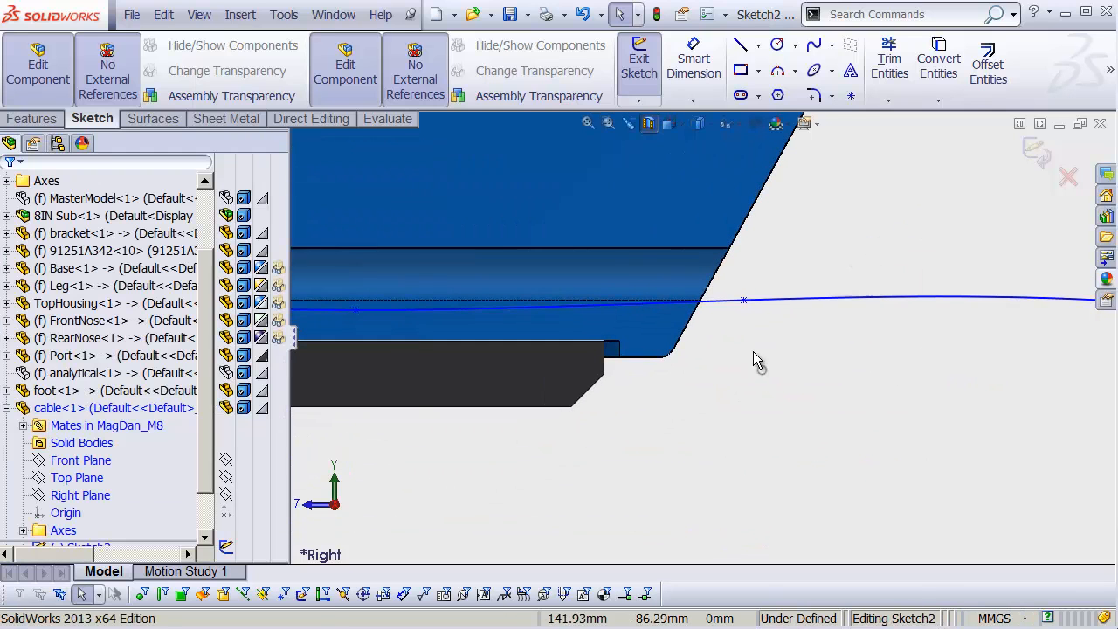
{"action": "key", "text": "s"}
{"action": "left_click", "coordinate": [752, 353]}
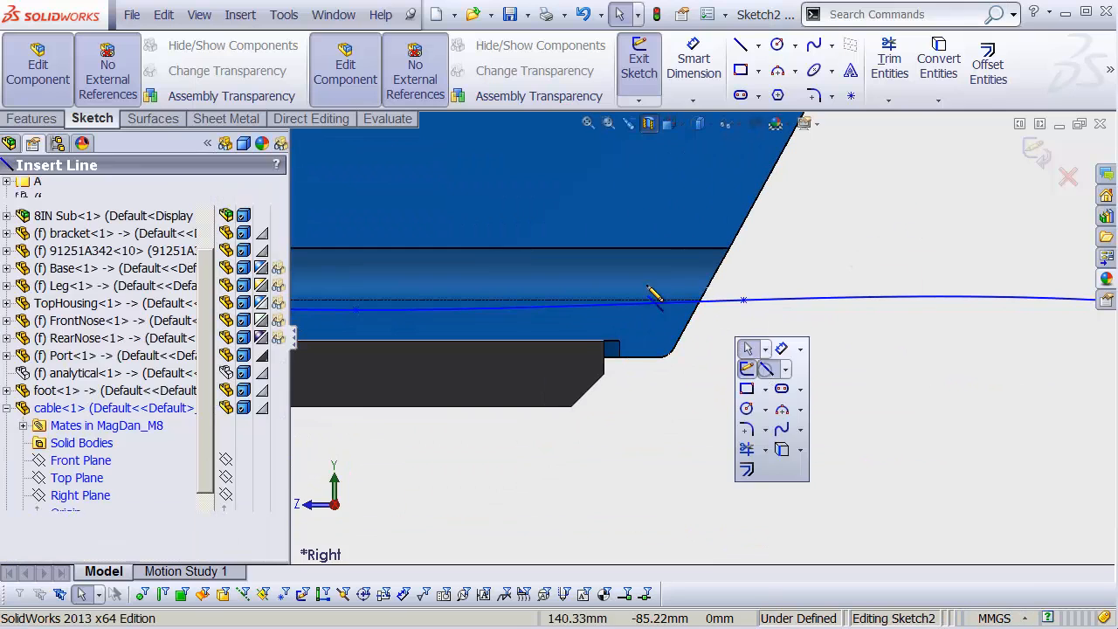
{"action": "left_click", "coordinate": [657, 270]}
{"action": "left_click", "coordinate": [659, 414]}
{"action": "key", "text": "Escape"}
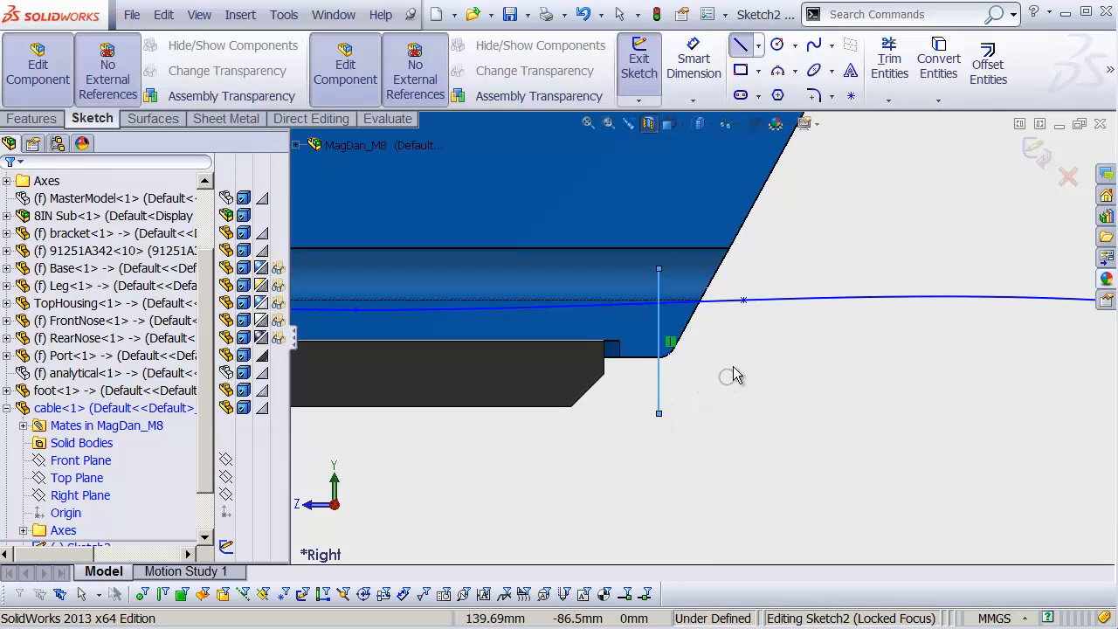
Power-trim the spline portion beyond the vertical line, and trim away the line itself
{"action": "key", "text": "s"}
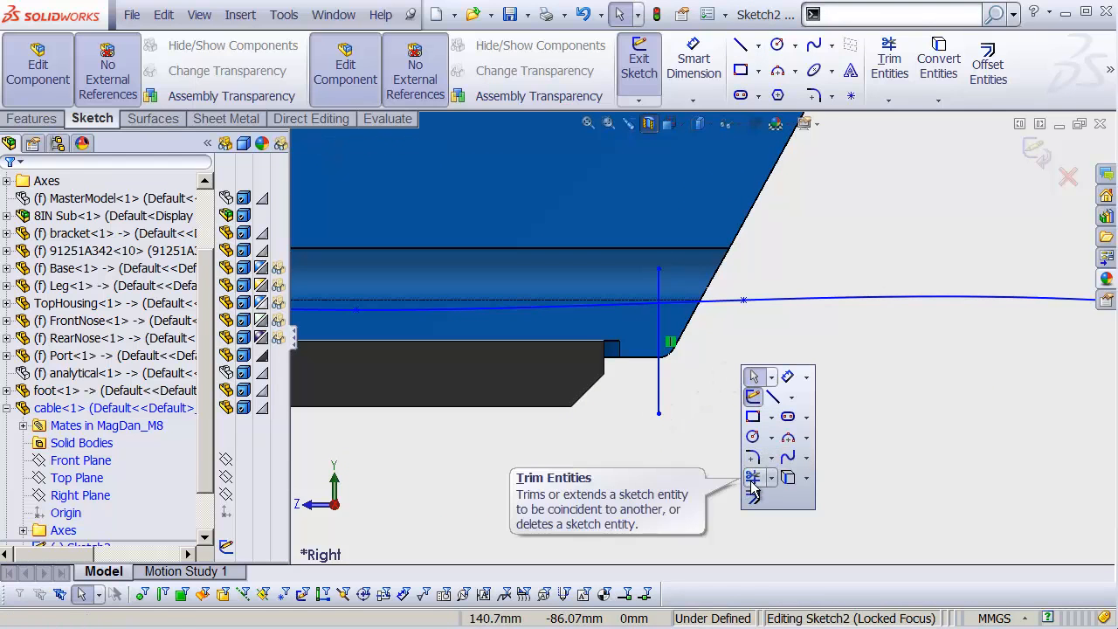
{"action": "left_click", "coordinate": [753, 474]}
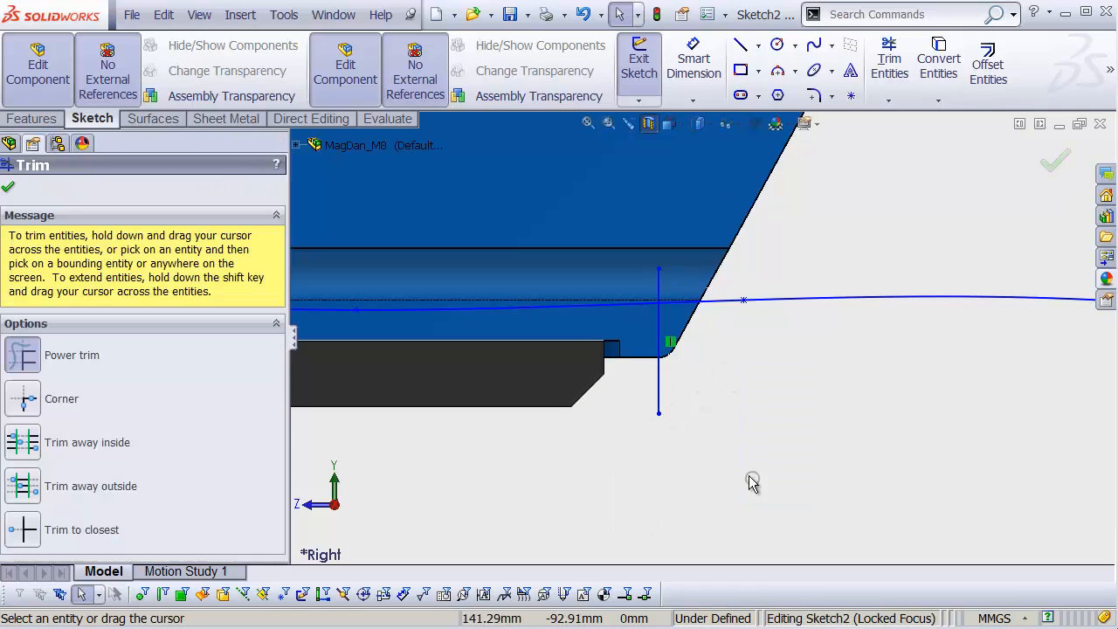
{"action": "left_click", "coordinate": [72, 356]}
{"action": "left_click_drag", "start_coordinate": [854, 235], "coordinate": [762, 340]}
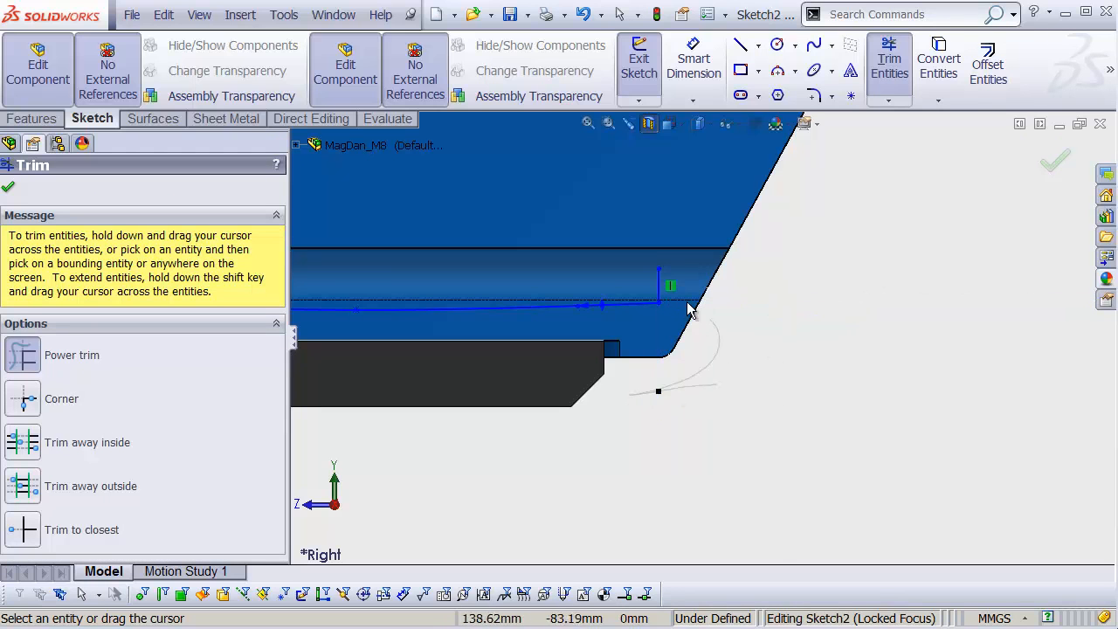
{"action": "key", "text": "Escape"}
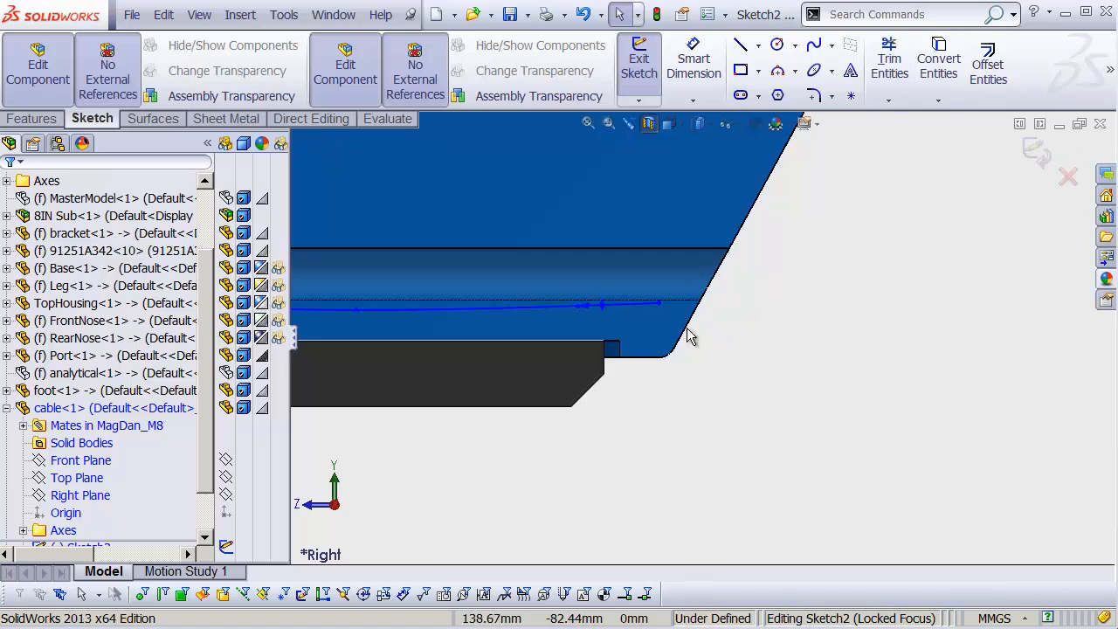
Move the spline's top endpoint in the housing to about X -18.6, Y 219.1 and exit the sketch
{"action": "mouse_move", "coordinate": [645, 314]}
{"action": "middle_mouse_down", "text": "shift"}
{"action": "mouse_move", "coordinate": [542, 417]}
{"action": "mouse_move", "coordinate": [724, 290]}
{"action": "middle_mouse_up", "text": "shift"}
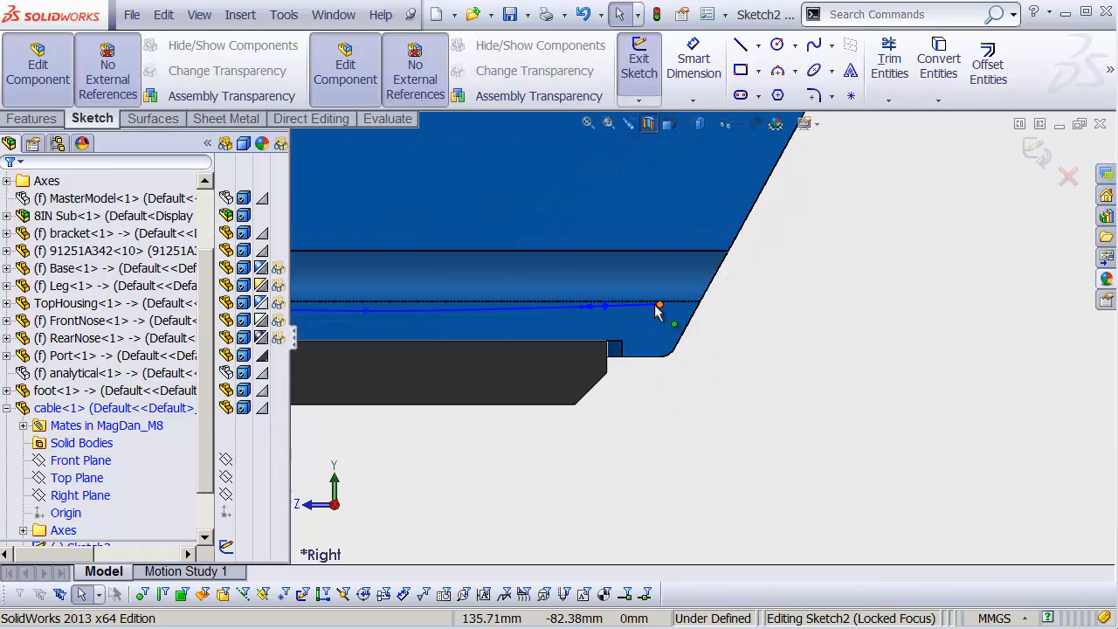
{"action": "mouse_move", "coordinate": [851, 318]}
{"action": "middle_mouse_down", "text": "shift"}
{"action": "mouse_move", "coordinate": [489, 456]}
{"action": "mouse_move", "coordinate": [480, 315]}
{"action": "mouse_move", "coordinate": [673, 449]}
{"action": "mouse_move", "coordinate": [642, 410]}
{"action": "mouse_move", "coordinate": [656, 270]}
{"action": "mouse_move", "coordinate": [636, 369]}
{"action": "mouse_move", "coordinate": [611, 343]}
{"action": "mouse_move", "coordinate": [667, 319]}
{"action": "mouse_move", "coordinate": [662, 303]}
{"action": "middle_mouse_up", "text": "shift"}
{"action": "left_click_drag", "start_coordinate": [638, 235], "coordinate": [649, 243]}
{"action": "mouse_move", "coordinate": [645, 294]}
{"action": "middle_mouse_down", "text": "shift"}
{"action": "mouse_move", "coordinate": [626, 365]}
{"action": "mouse_move", "coordinate": [611, 269]}
{"action": "middle_mouse_up", "text": "shift"}
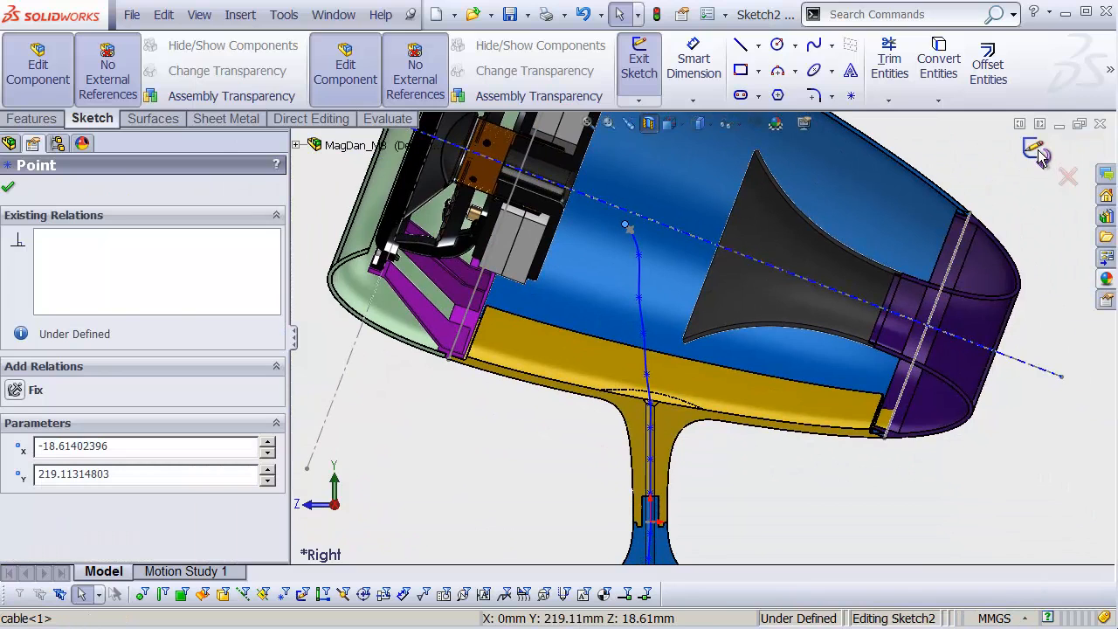
{"action": "left_click", "coordinate": [1035, 153]}
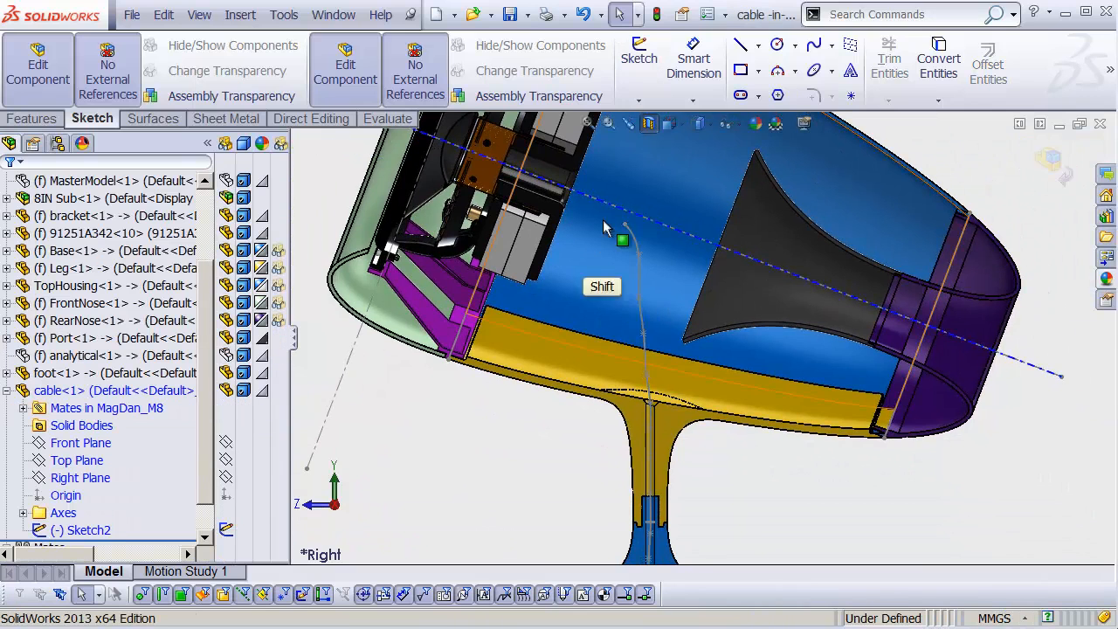
Create a reference plane perpendicular to the cable spline and coincident with its top endpoint inside the housing
{"action": "mouse_move", "coordinate": [612, 234]}
{"action": "middle_mouse_down", "text": "shift"}
{"action": "mouse_move", "coordinate": [673, 314]}
{"action": "mouse_move", "coordinate": [821, 353]}
{"action": "mouse_move", "coordinate": [830, 268]}
{"action": "mouse_move", "coordinate": [732, 289]}
{"action": "middle_mouse_up", "text": "shift"}
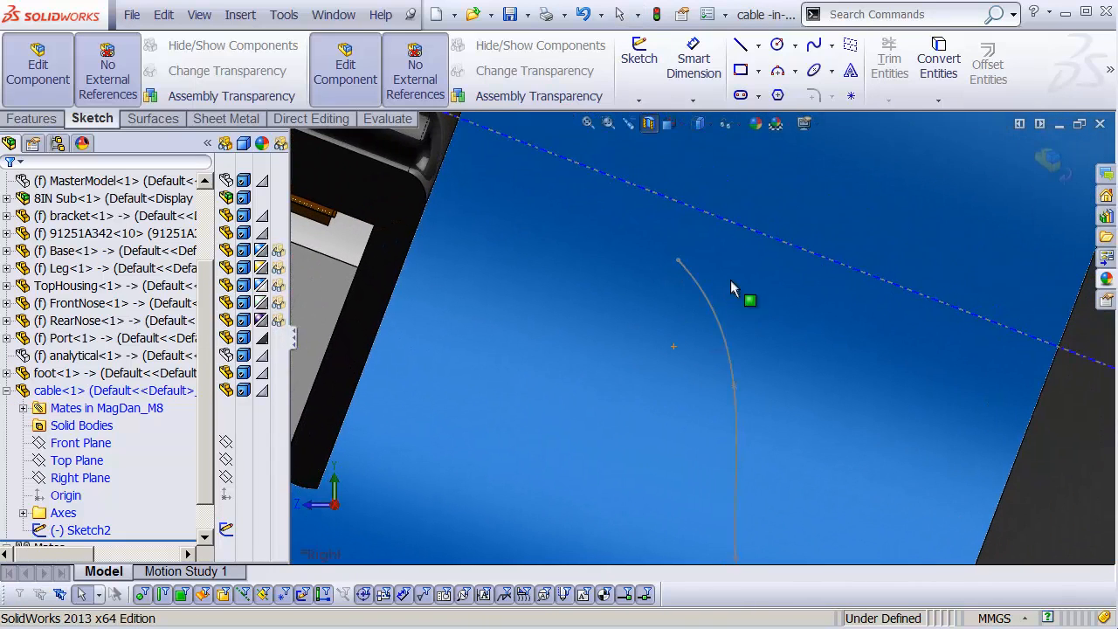
{"action": "left_click", "coordinate": [35, 119]}
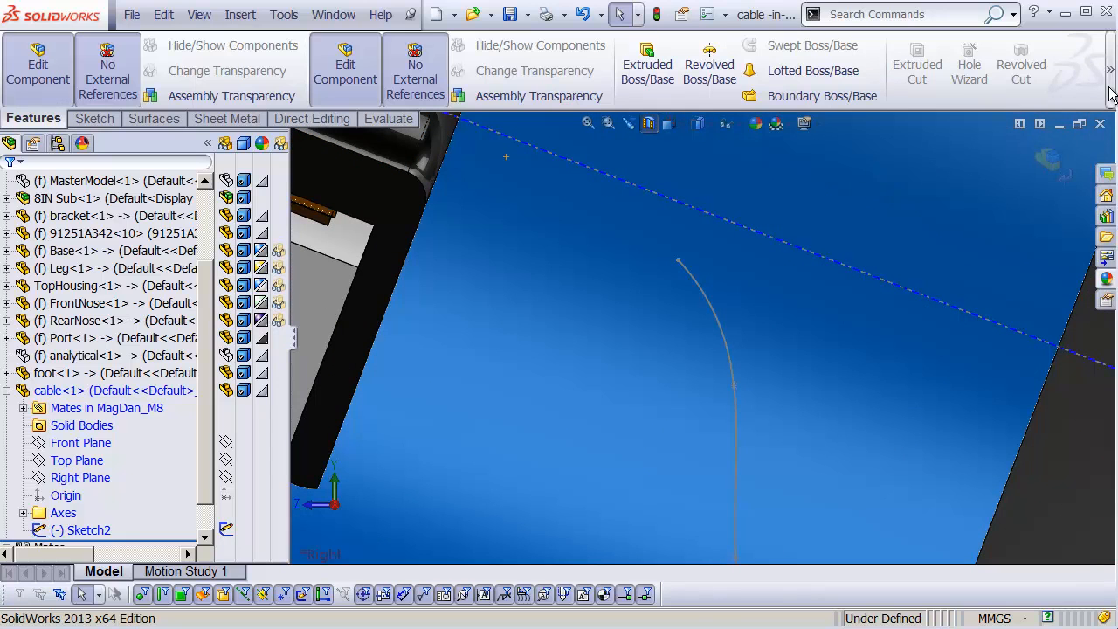
{"action": "mouse_move", "coordinate": [1108, 87]}
{"action": "left_click", "coordinate": [696, 161]}
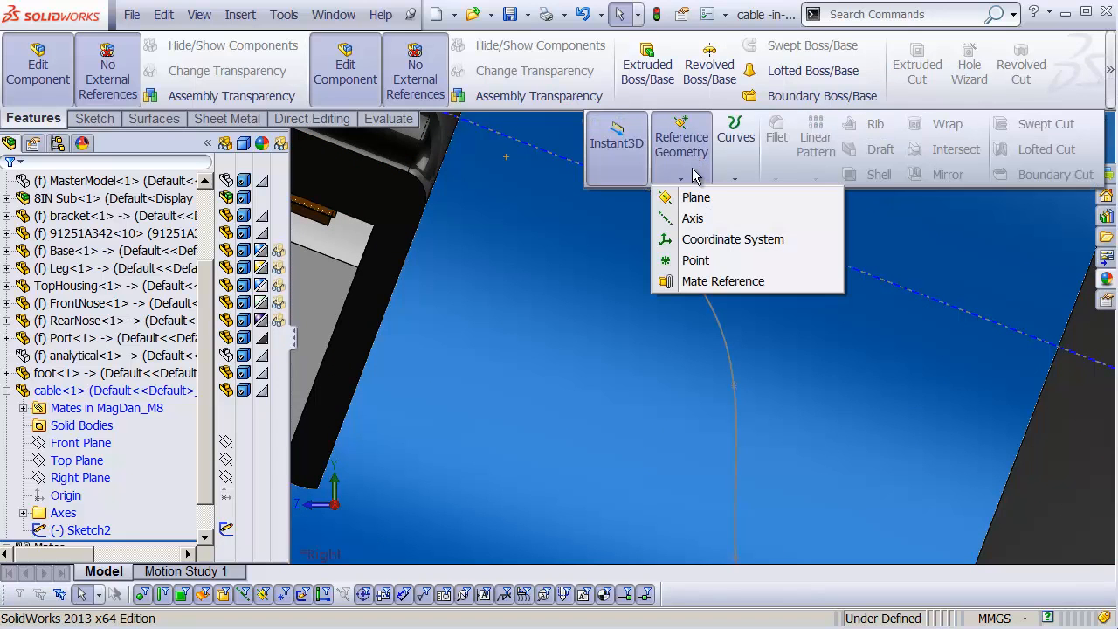
{"action": "left_click", "coordinate": [697, 197]}
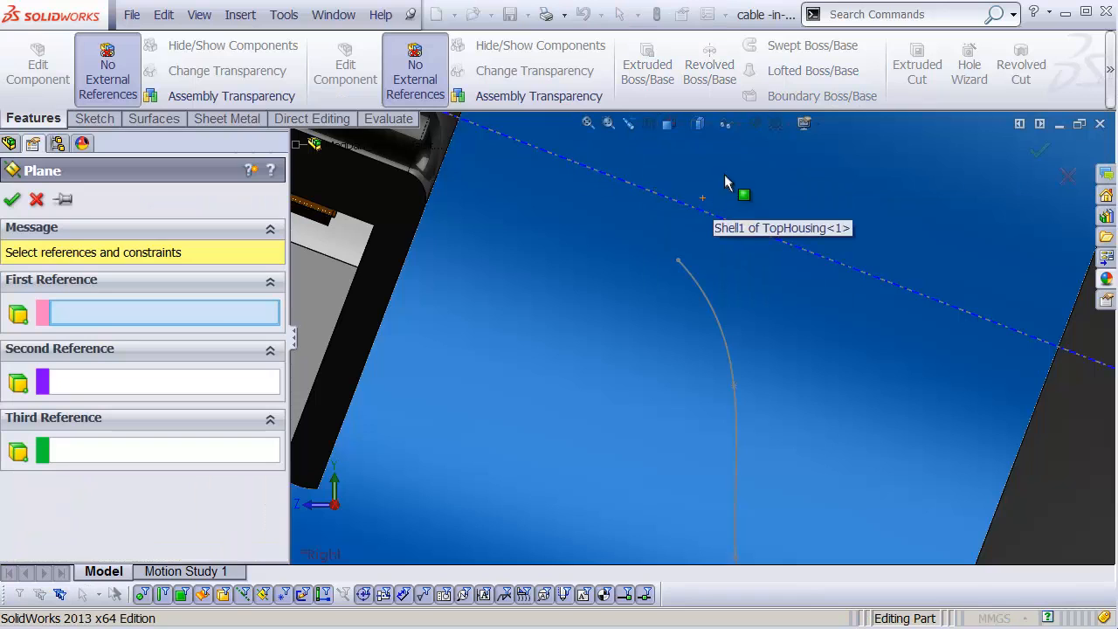
{"action": "left_click", "coordinate": [691, 282]}
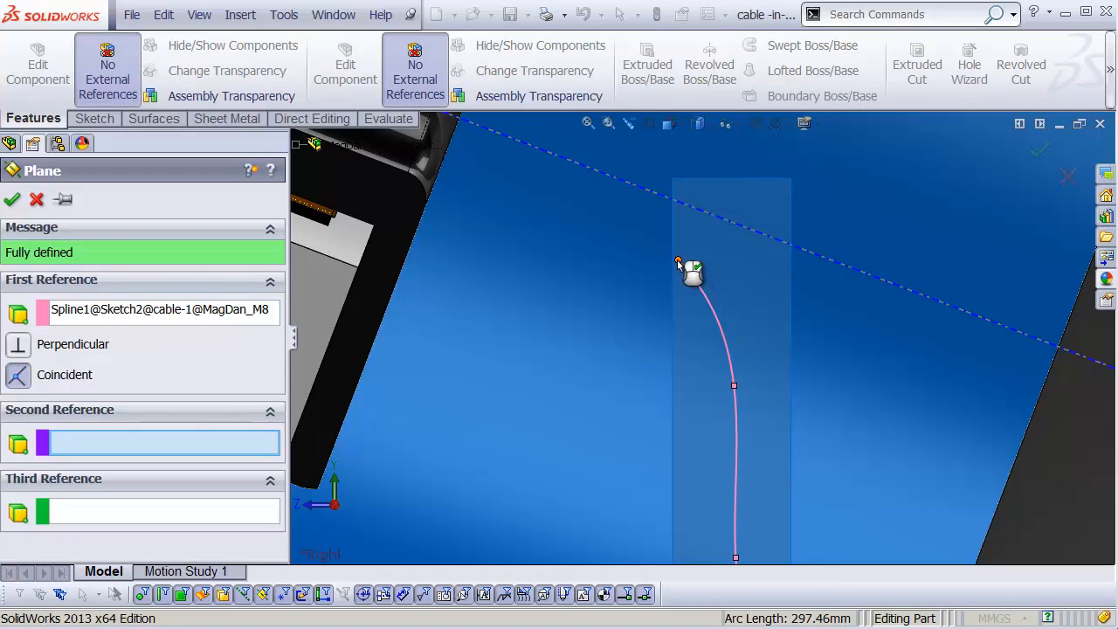
{"action": "left_click", "coordinate": [678, 262]}
{"action": "mouse_move", "coordinate": [686, 274]}
{"action": "middle_mouse_down", "text": "ctrl"}
{"action": "mouse_move", "coordinate": [773, 285]}
{"action": "mouse_move", "coordinate": [870, 332]}
{"action": "mouse_move", "coordinate": [837, 346]}
{"action": "mouse_move", "coordinate": [686, 305]}
{"action": "mouse_move", "coordinate": [656, 330]}
{"action": "middle_mouse_up", "text": "ctrl"}
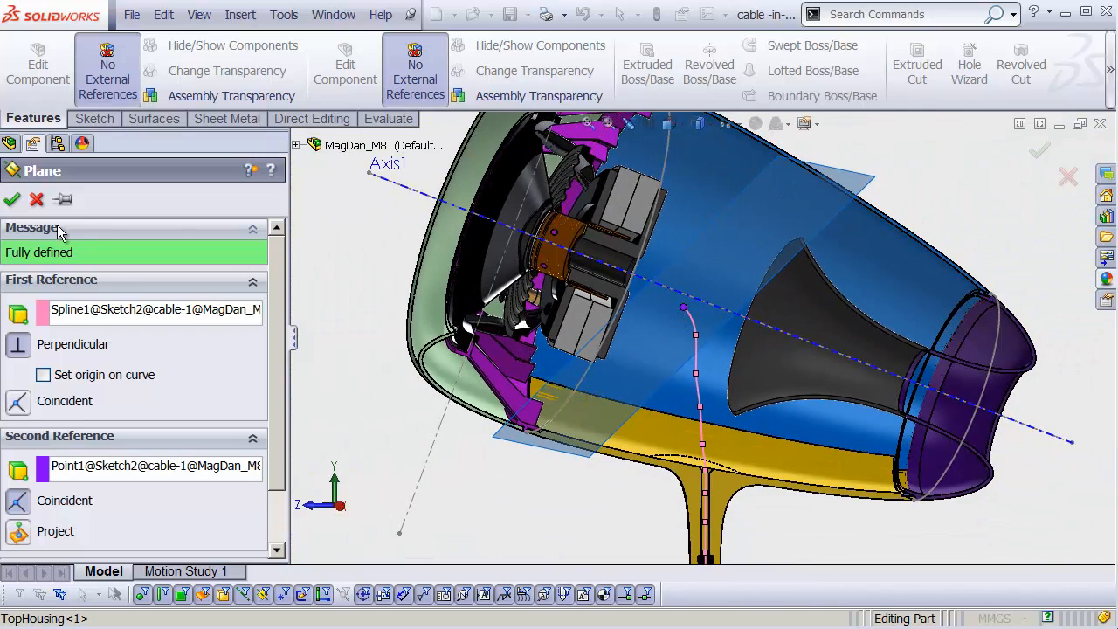
{"action": "left_click", "coordinate": [12, 200]}
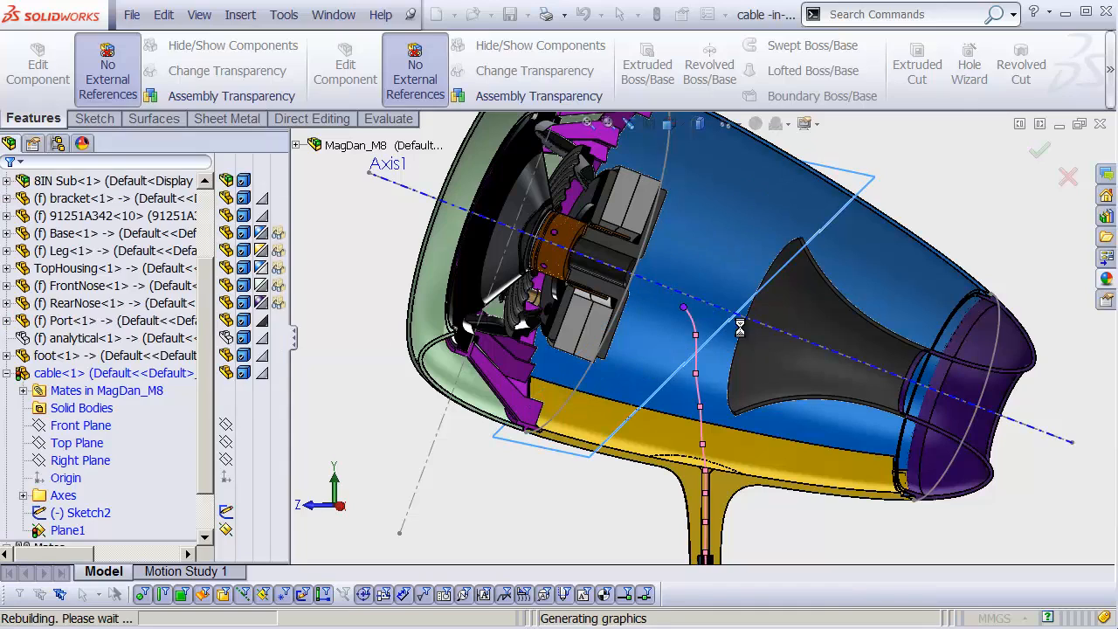
Start a sketch on the new plane at the spline's top end
{"action": "middle_click_drag", "start_coordinate": [724, 334], "coordinate": [762, 242], "text": "shift"}
{"action": "key", "text": "s"}
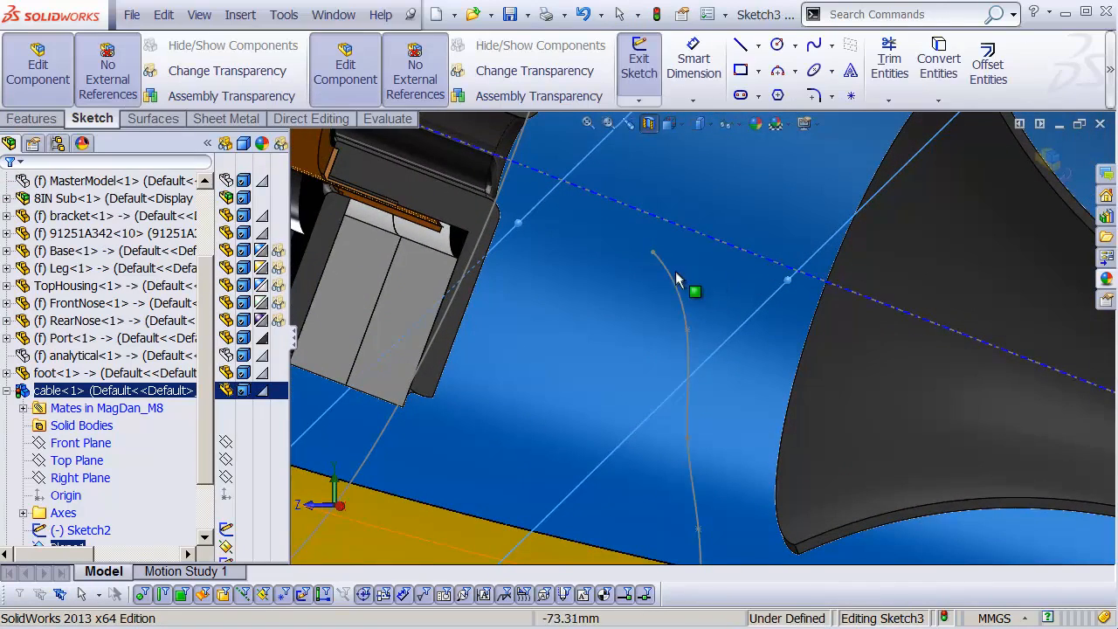
{"action": "mouse_move", "coordinate": [673, 274]}
{"action": "middle_mouse_down", "text": "shift"}
{"action": "mouse_move", "coordinate": [603, 210]}
{"action": "mouse_move", "coordinate": [790, 417]}
{"action": "middle_mouse_up", "text": "shift"}
{"action": "middle_click_drag", "start_coordinate": [863, 376], "coordinate": [894, 299], "text": "shift"}
{"action": "middle_click_drag", "start_coordinate": [883, 394], "coordinate": [686, 240], "text": "ctrl"}
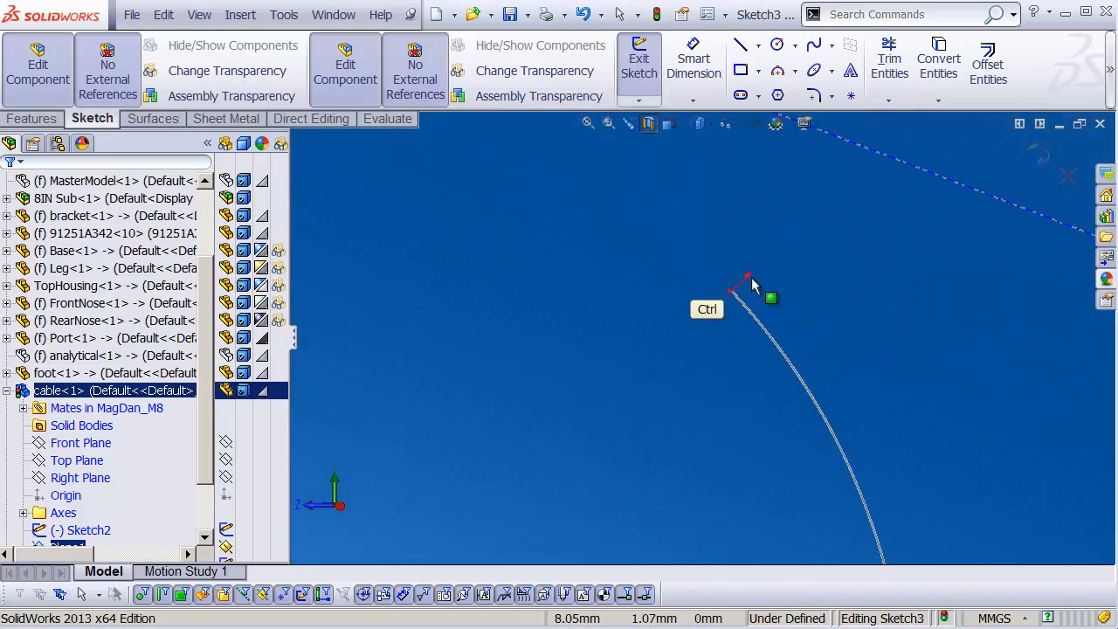
Draw a small circle next to the spline's top endpoint as the cable profile
{"action": "key", "text": "s"}
{"action": "left_click", "coordinate": [800, 370]}
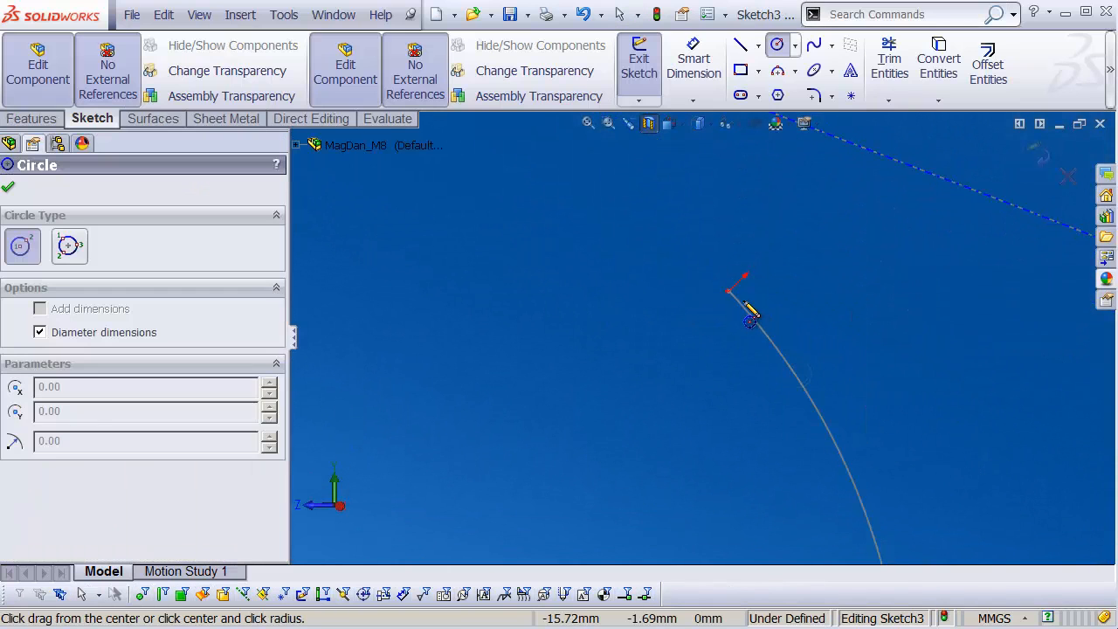
{"action": "left_click", "coordinate": [739, 295]}
{"action": "left_click", "coordinate": [746, 312]}
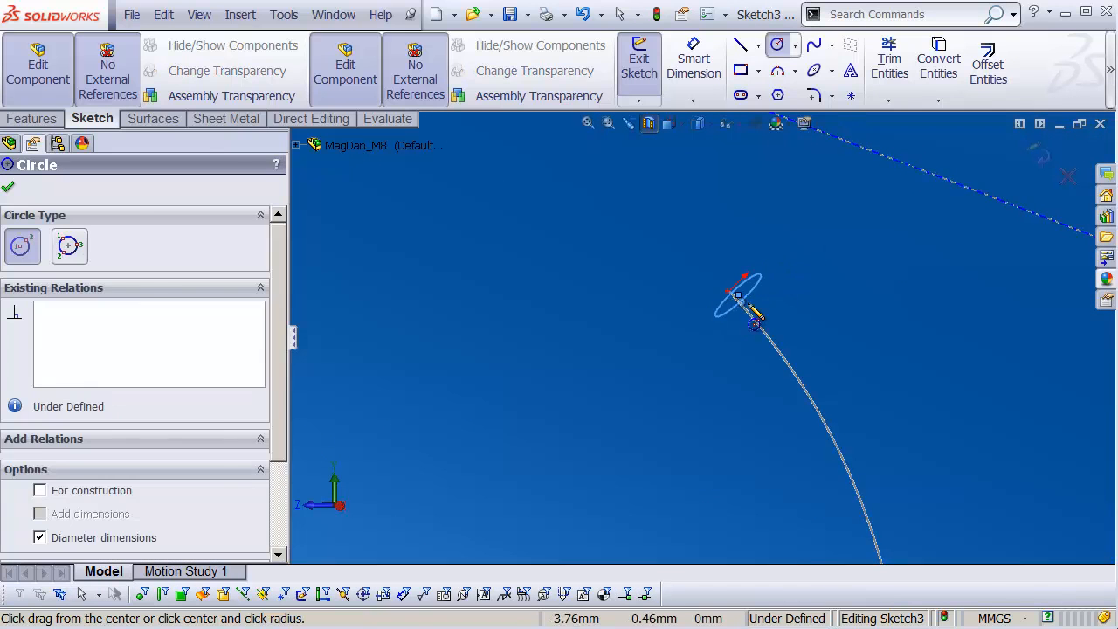
{"action": "key", "text": "Escape"}
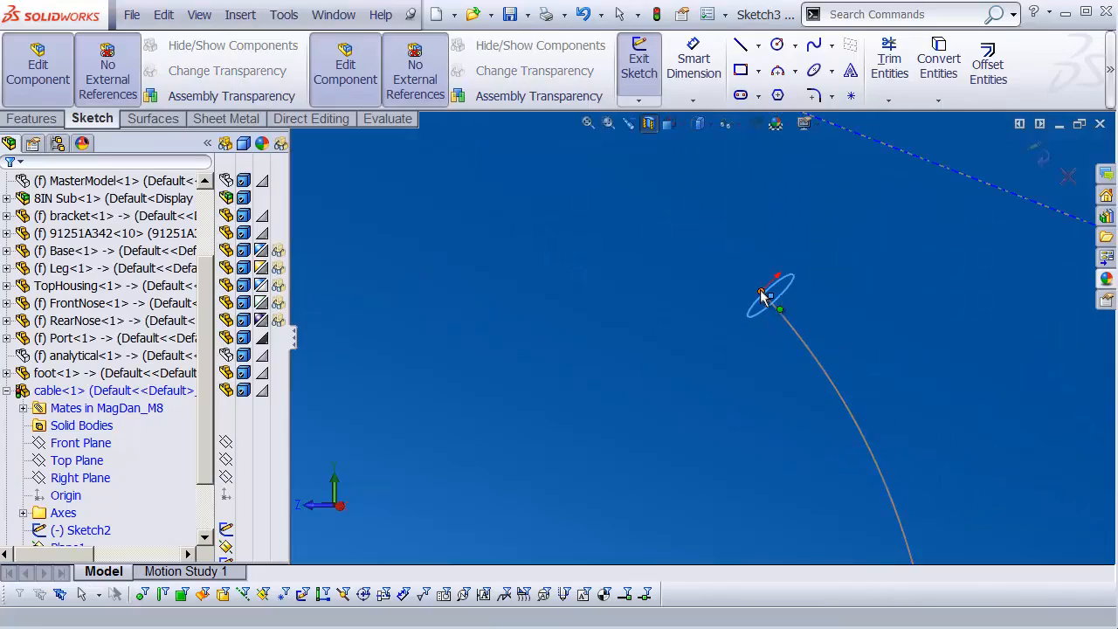
{"action": "mouse_move", "coordinate": [763, 292]}
{"action": "middle_mouse_down"}
{"action": "mouse_move", "coordinate": [773, 304]}
{"action": "mouse_move", "coordinate": [755, 288]}
{"action": "middle_mouse_up"}
{"action": "middle_click_drag", "start_coordinate": [678, 365], "coordinate": [343, 521], "text": "shift"}
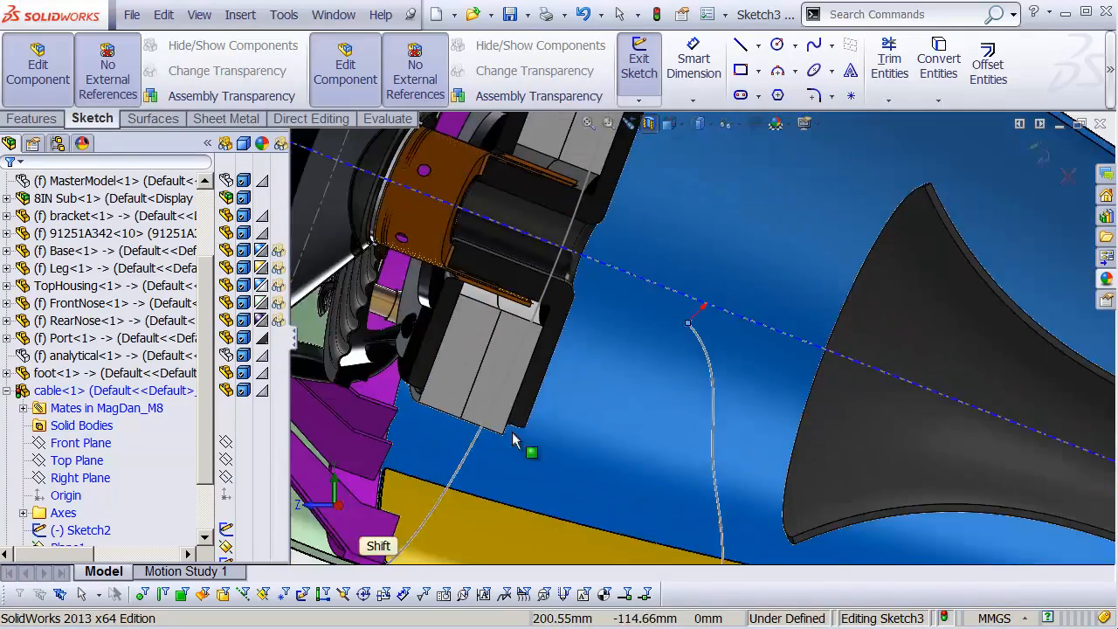
{"action": "middle_click_drag", "start_coordinate": [513, 436], "coordinate": [587, 559]}
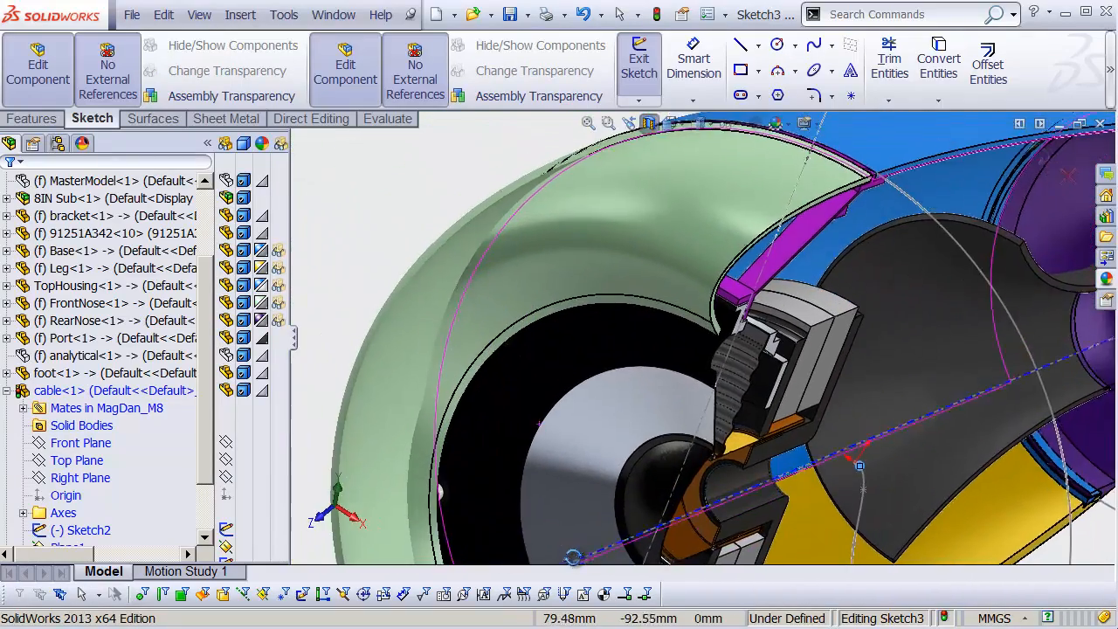
Dimension the cable profile circle's diameter near the spline's top endpoint and set it to 1.5 mm
{"action": "middle_click_drag", "start_coordinate": [796, 512], "coordinate": [829, 350], "text": "shift"}
{"action": "middle_click_drag", "start_coordinate": [960, 559], "coordinate": [754, 554], "text": "ctrl"}
{"action": "key", "text": "s"}
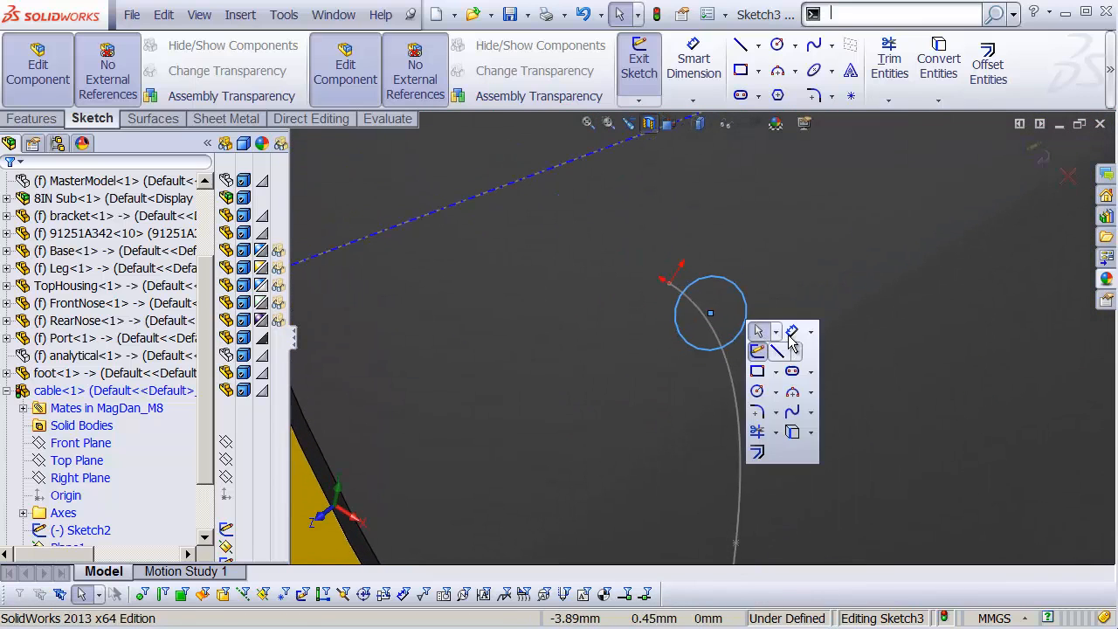
{"action": "left_click", "coordinate": [758, 348]}
{"action": "left_click", "coordinate": [744, 329]}
{"action": "left_click", "coordinate": [790, 357]}
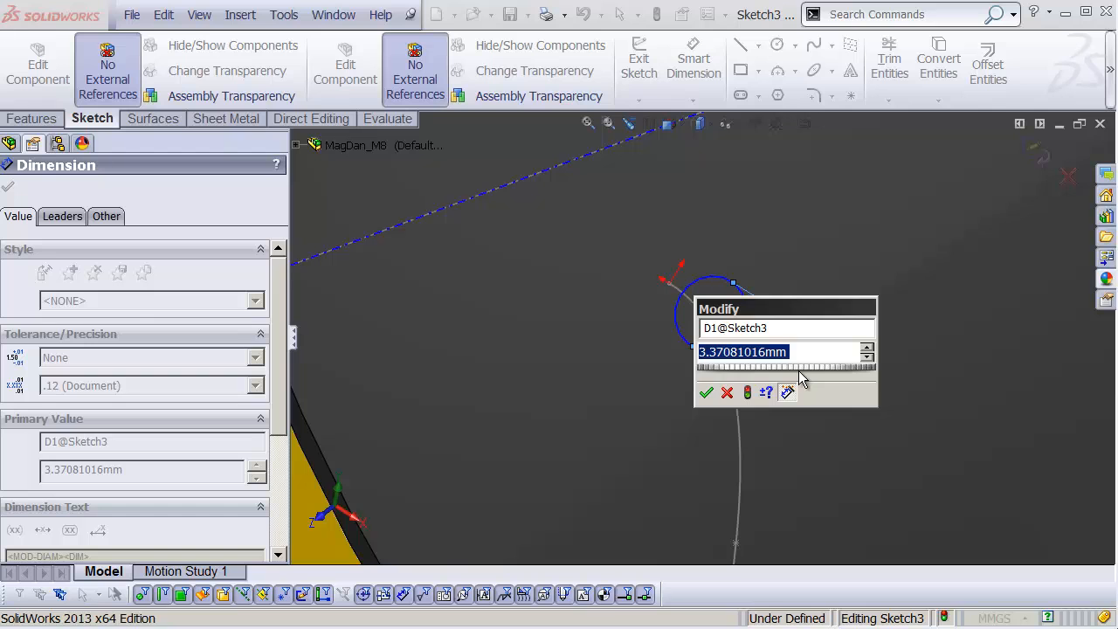
{"action": "type", "text": "2"}
{"action": "key", "text": "Return"}
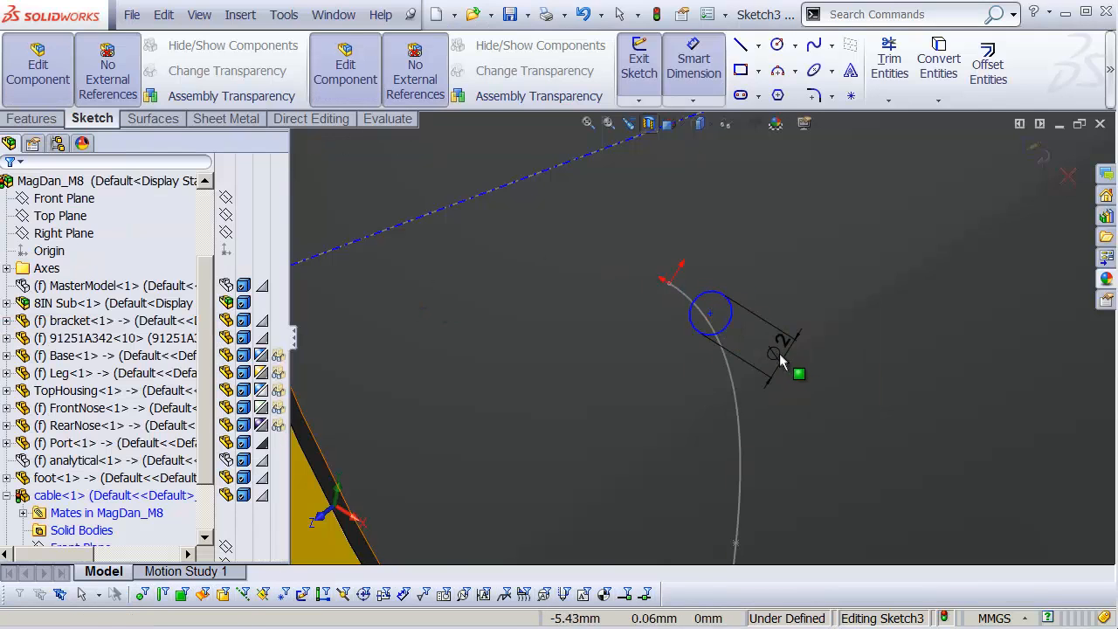
{"action": "double_click", "coordinate": [780, 361]}
{"action": "type", "text": "1.5"}
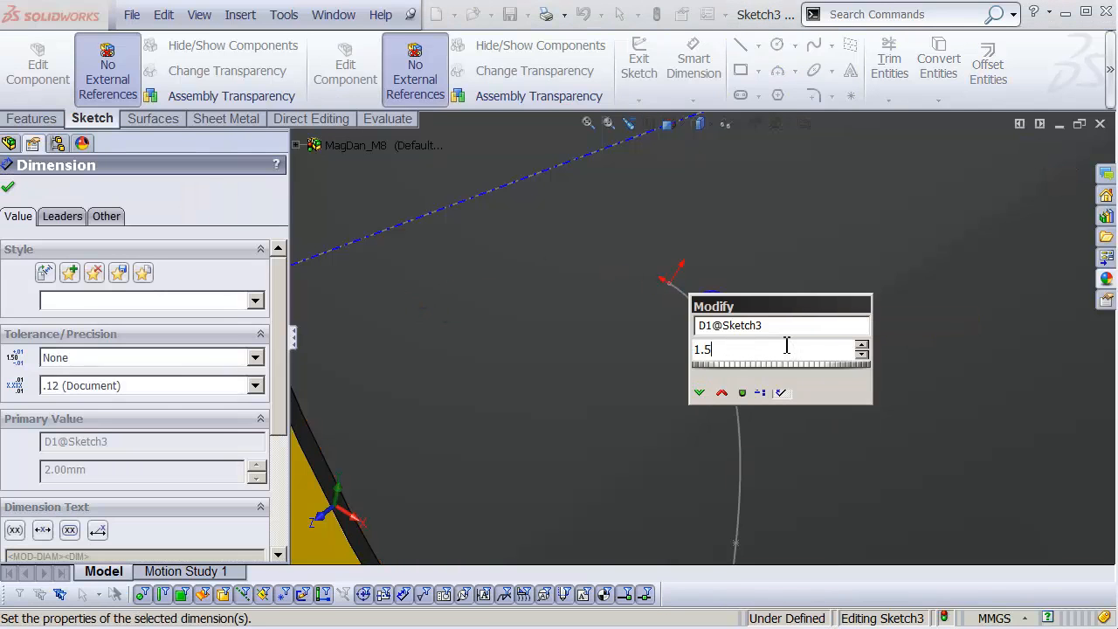
{"action": "key", "text": "Return"}
{"action": "key", "text": "Escape"}
Make the profile circle's edge coincident with the cable spline's top endpoint
{"action": "middle_click_drag", "start_coordinate": [711, 256], "coordinate": [756, 215], "text": "shift"}
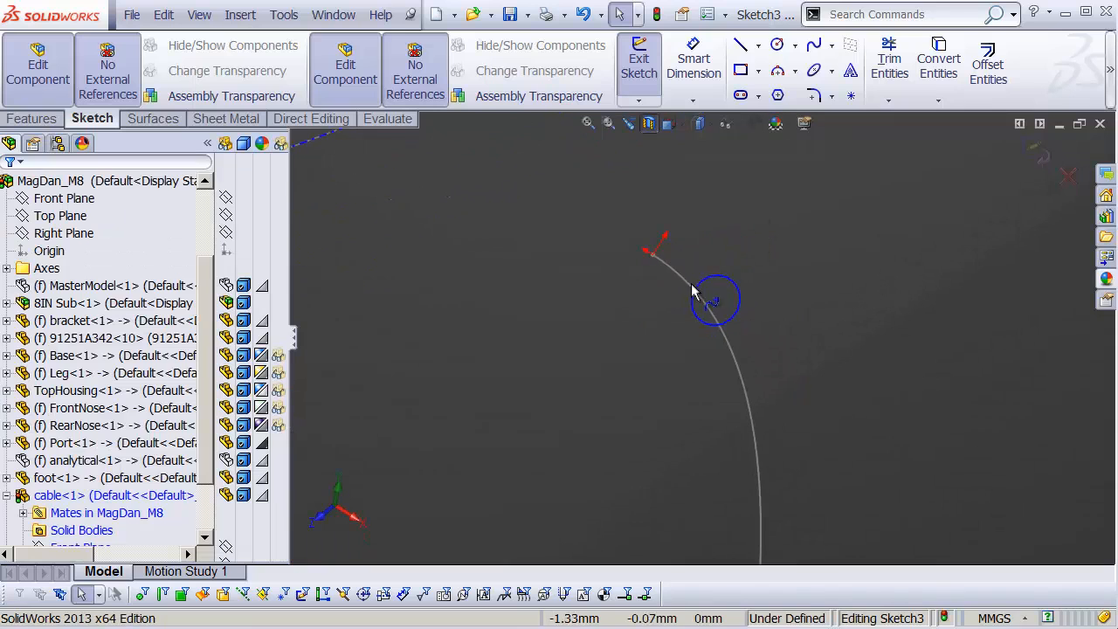
{"action": "left_click", "coordinate": [692, 290]}
{"action": "left_click", "coordinate": [654, 252], "text": "ctrl"}
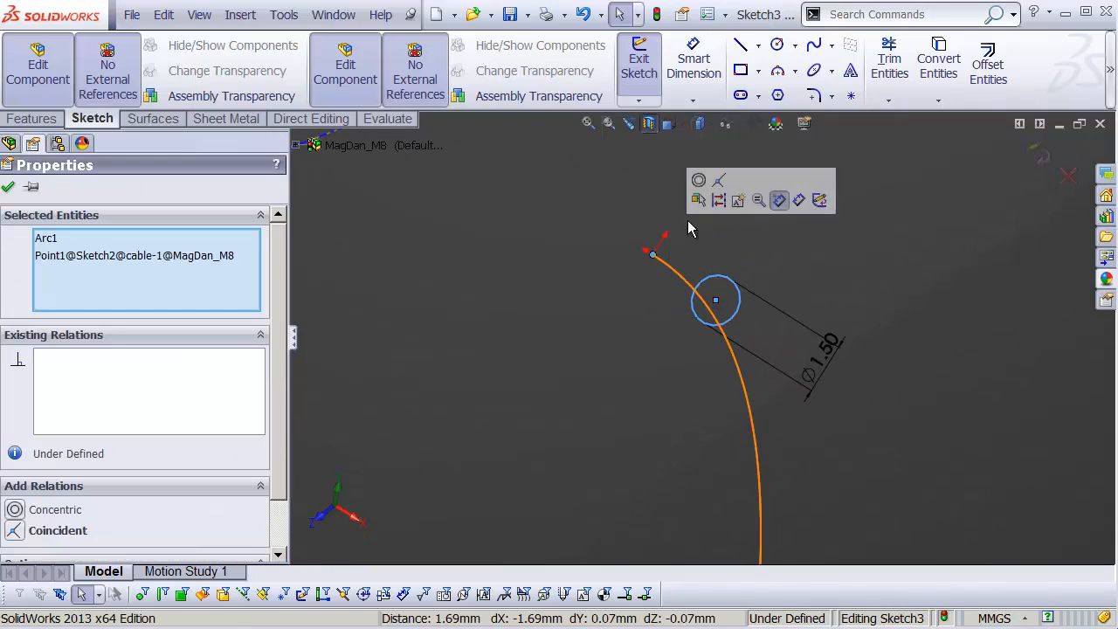
{"action": "left_click", "coordinate": [718, 183]}
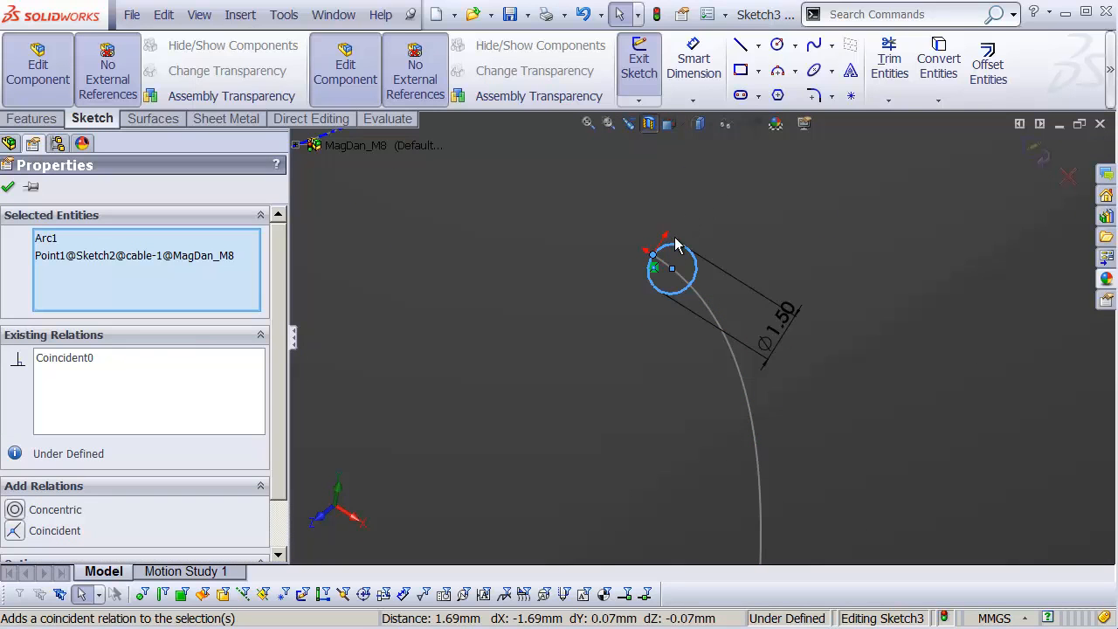
Draw a second circle with a 1.5 mm diameter dimension on the opposite side of the spline's top endpoint
{"action": "left_click", "coordinate": [780, 48]}
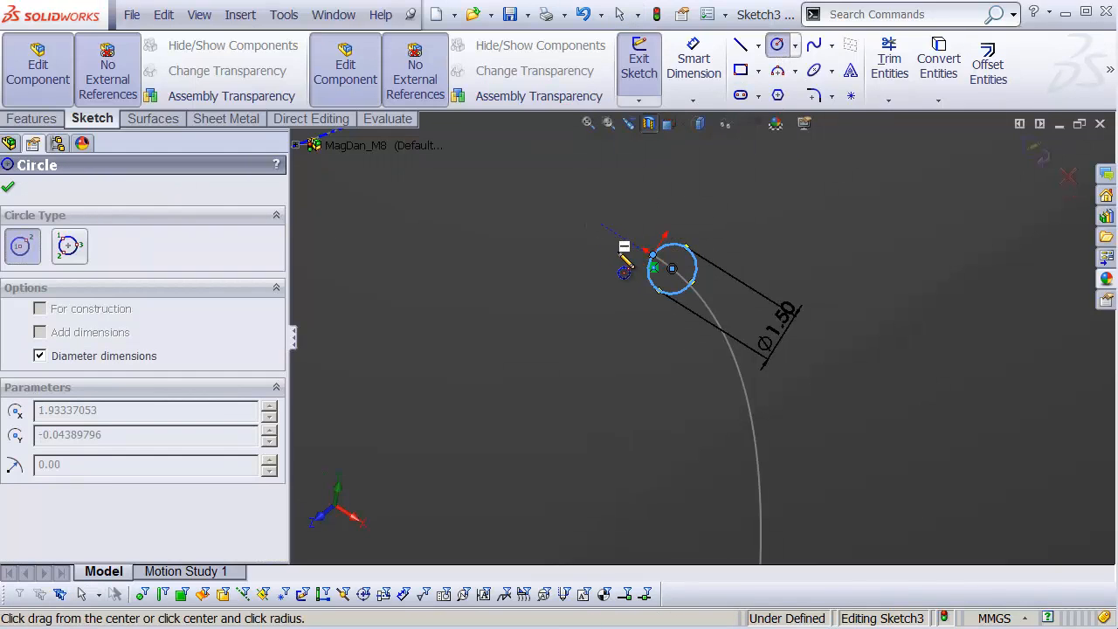
{"action": "left_click", "coordinate": [600, 224]}
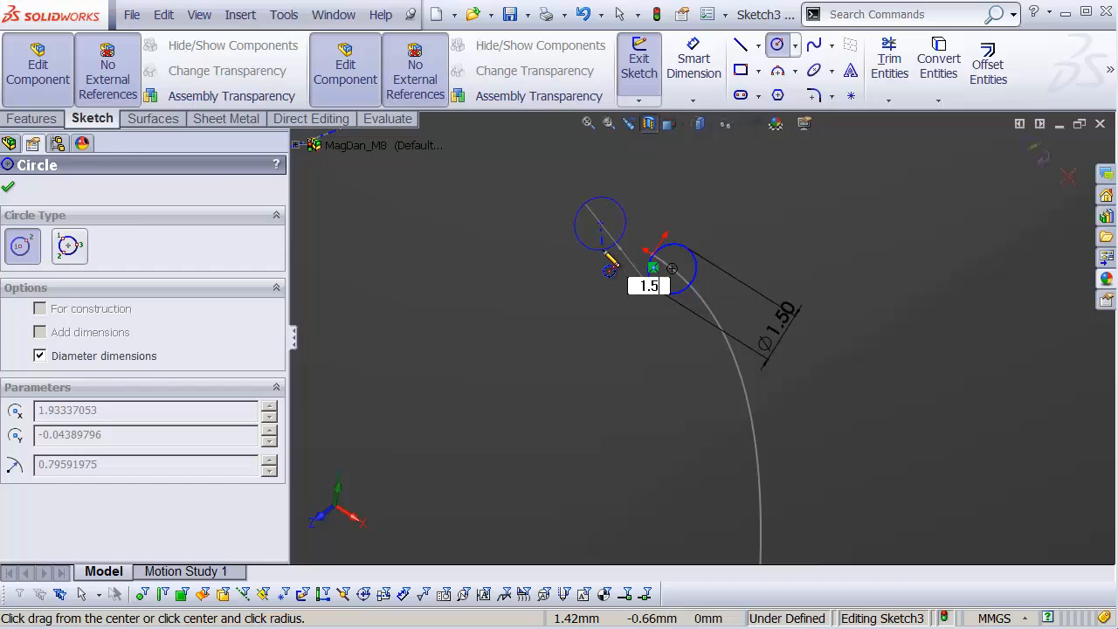
{"action": "key", "text": "Return"}
{"action": "key", "text": "Escape"}
{"action": "left_click_drag", "start_coordinate": [677, 310], "coordinate": [550, 328]}
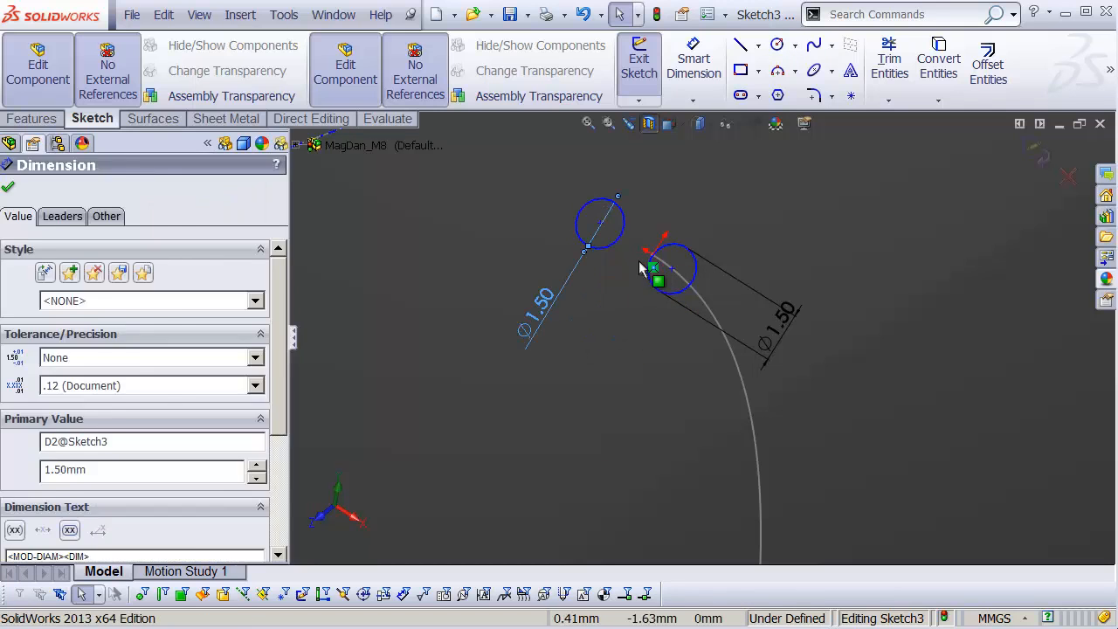
Make the second circle coincident with the spline's top endpoint and tangent to the first circle
{"action": "left_click", "coordinate": [618, 242]}
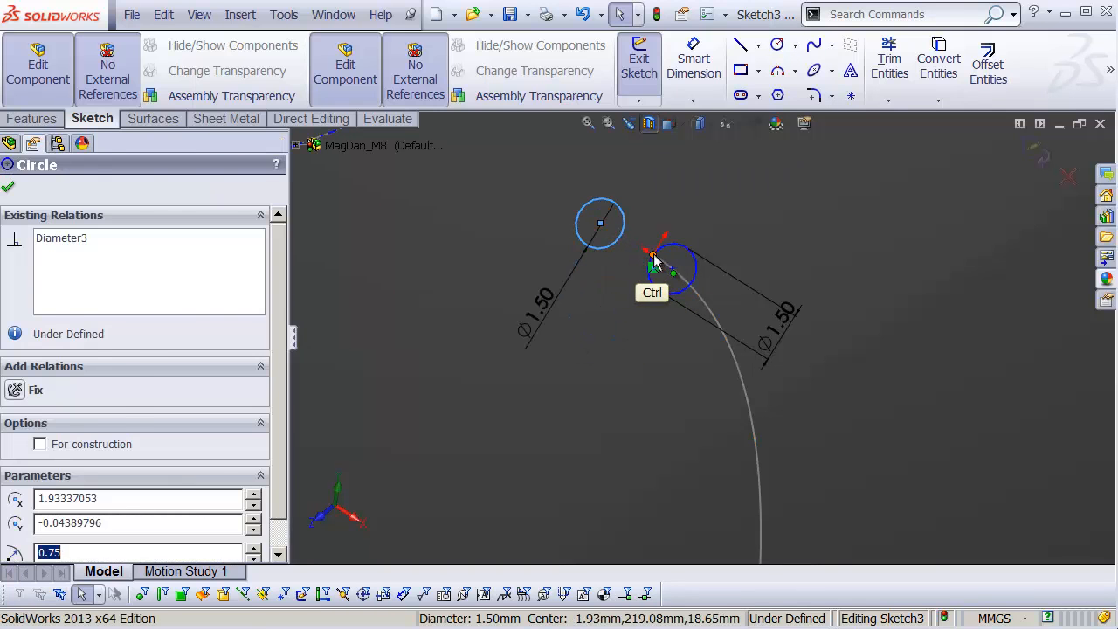
{"action": "left_click", "coordinate": [653, 254], "text": "ctrl"}
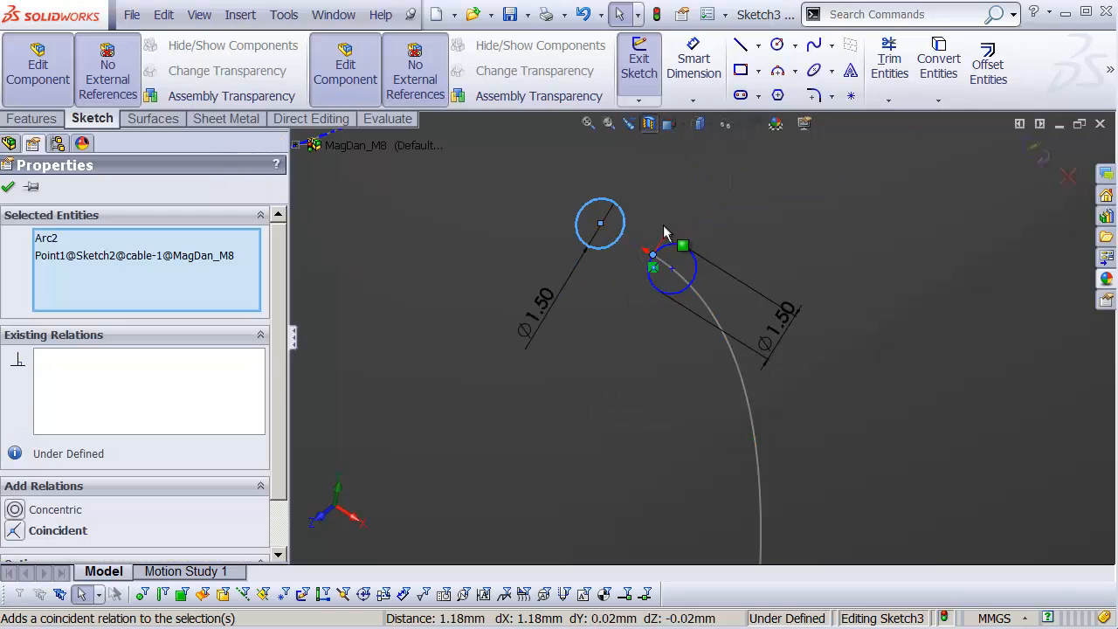
{"action": "left_click", "coordinate": [657, 232]}
{"action": "left_click", "coordinate": [675, 252], "text": "ctrl"}
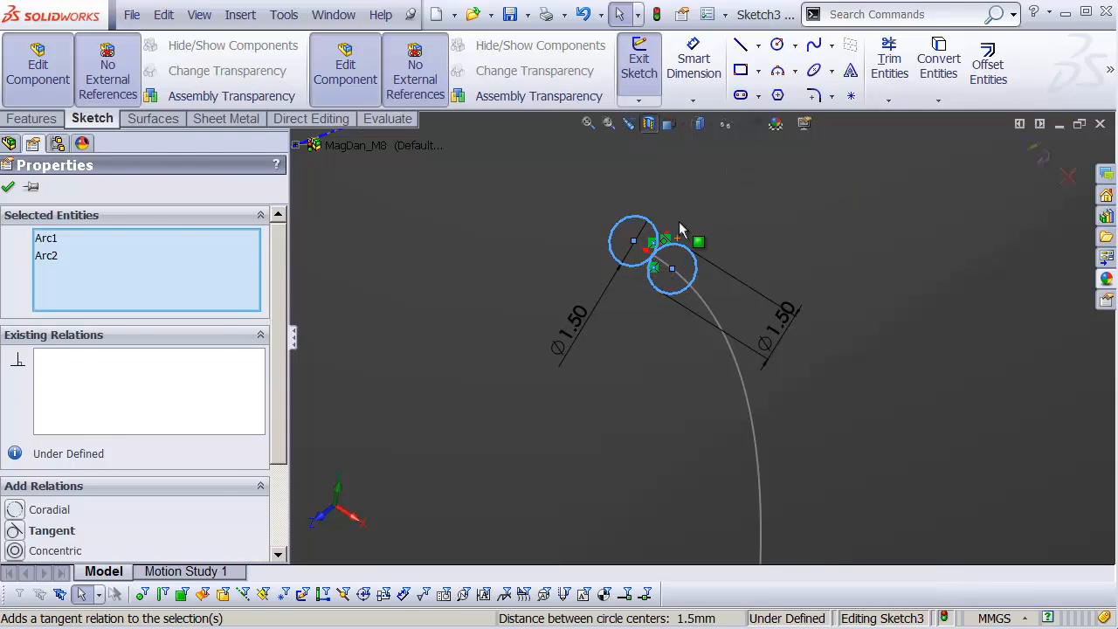
{"action": "mouse_move", "coordinate": [661, 248]}
{"action": "middle_mouse_down", "text": "shift"}
{"action": "mouse_move", "coordinate": [724, 207]}
{"action": "mouse_move", "coordinate": [729, 179]}
{"action": "middle_mouse_up", "text": "shift"}
{"action": "middle_click_drag", "start_coordinate": [671, 281], "coordinate": [790, 402], "text": "ctrl"}
{"action": "mouse_move", "coordinate": [789, 402]}
{"action": "middle_mouse_down", "text": "shift"}
{"action": "mouse_move", "coordinate": [829, 297]}
{"action": "mouse_move", "coordinate": [804, 261]}
{"action": "middle_mouse_up", "text": "shift"}
{"action": "left_click", "coordinate": [777, 44]}
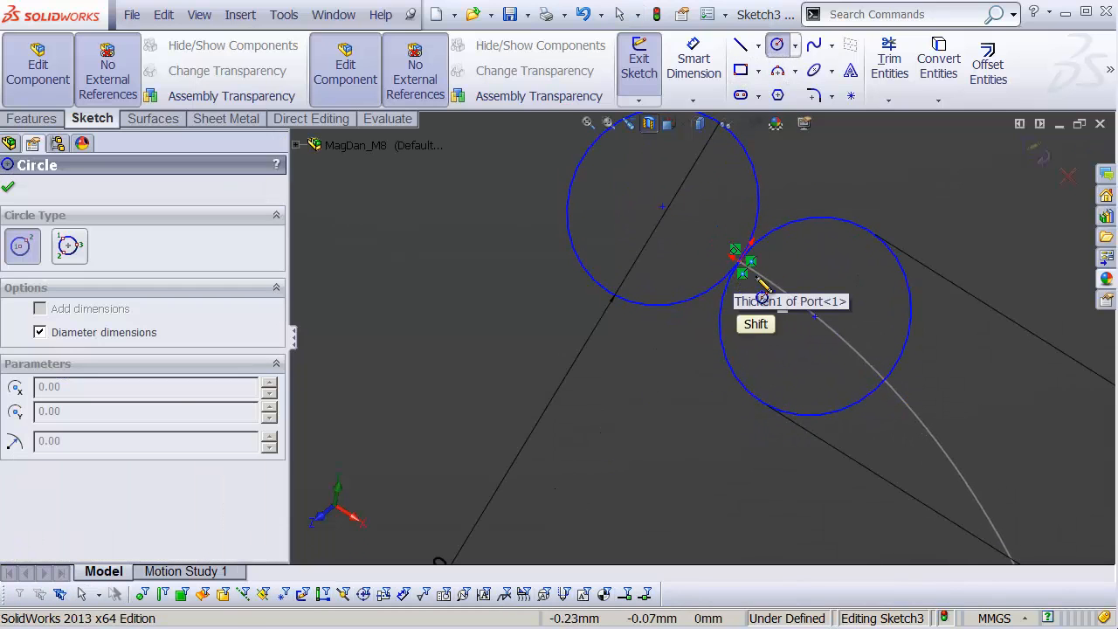
{"action": "mouse_move", "coordinate": [743, 254]}
{"action": "middle_mouse_down", "text": "shift"}
{"action": "mouse_move", "coordinate": [786, 220]}
{"action": "mouse_move", "coordinate": [790, 191]}
{"action": "middle_mouse_up", "text": "shift"}
{"action": "left_click", "coordinate": [783, 183]}
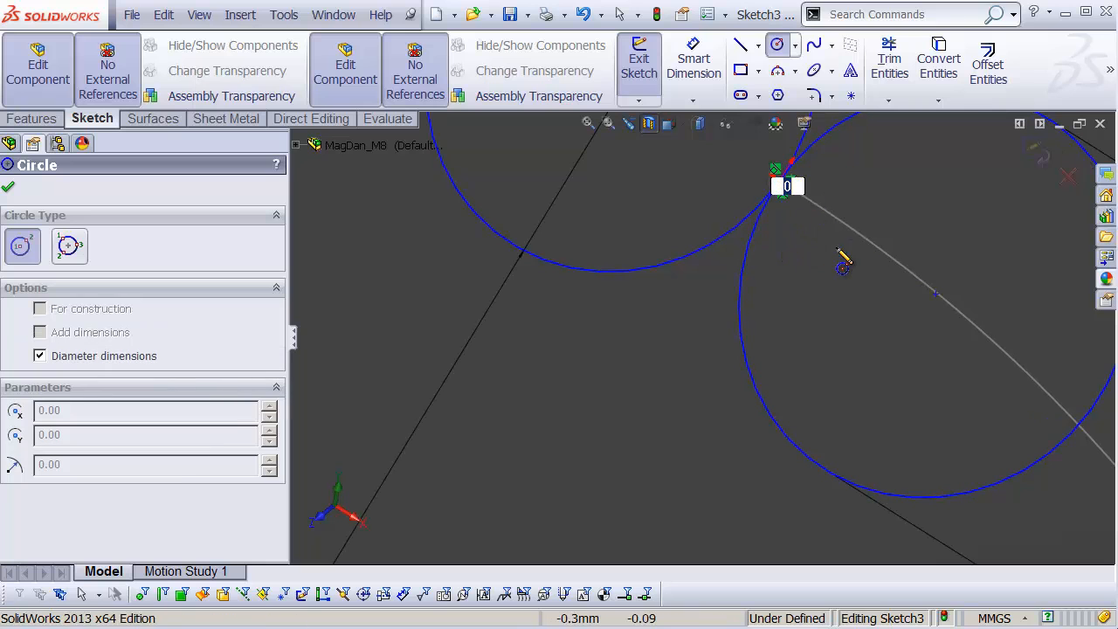
{"action": "key", "text": "Escape"}
{"action": "middle_click_drag", "start_coordinate": [824, 242], "coordinate": [666, 415], "text": "shift"}
{"action": "key", "text": "Escape"}
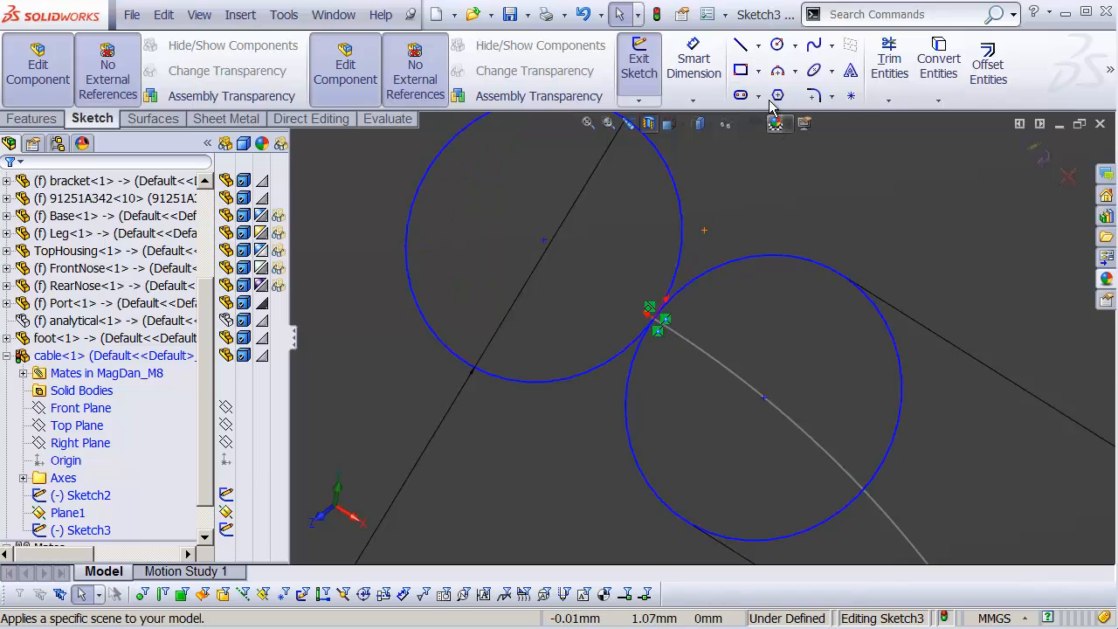
Draw a small circle centred on the spline's top endpoint, overlapping both 1.5 mm circles where they touch
{"action": "left_click", "coordinate": [755, 73]}
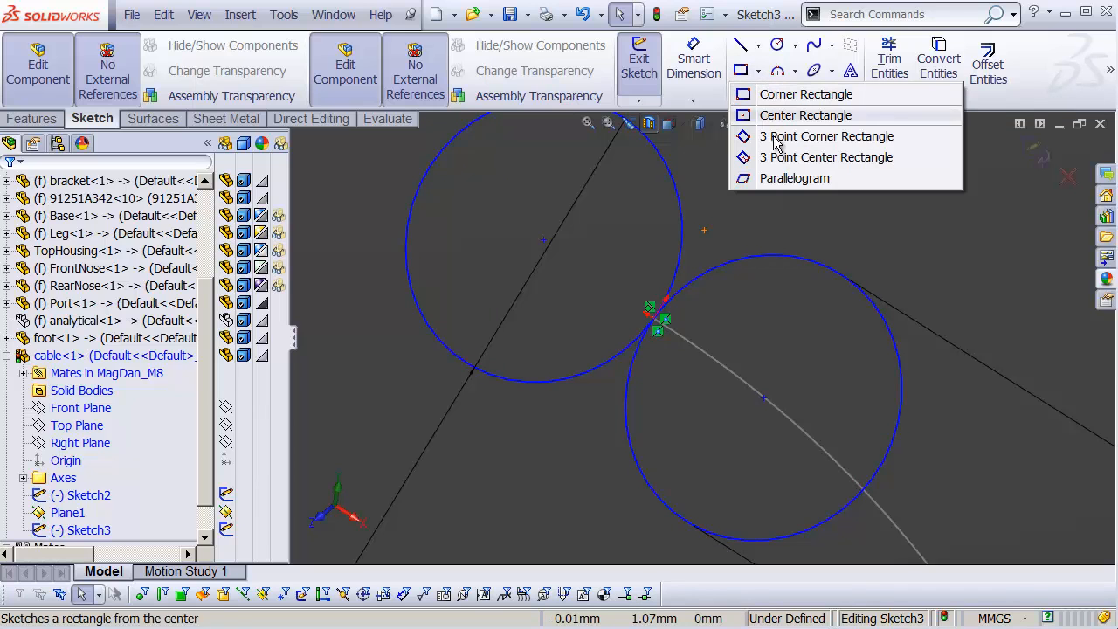
{"action": "left_click", "coordinate": [776, 44]}
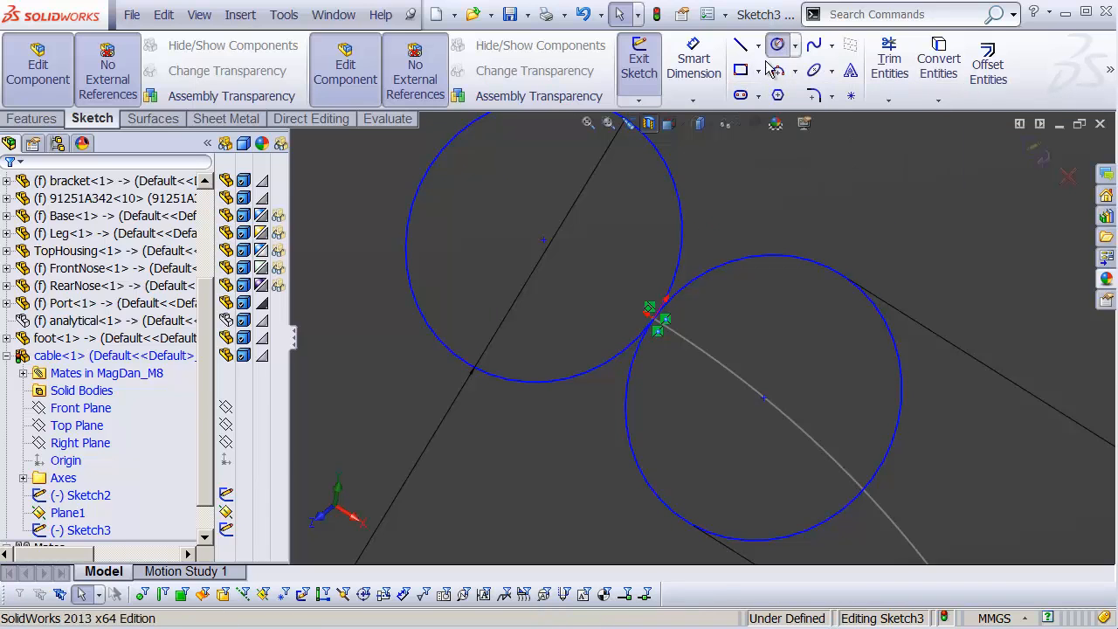
{"action": "left_click", "coordinate": [657, 321]}
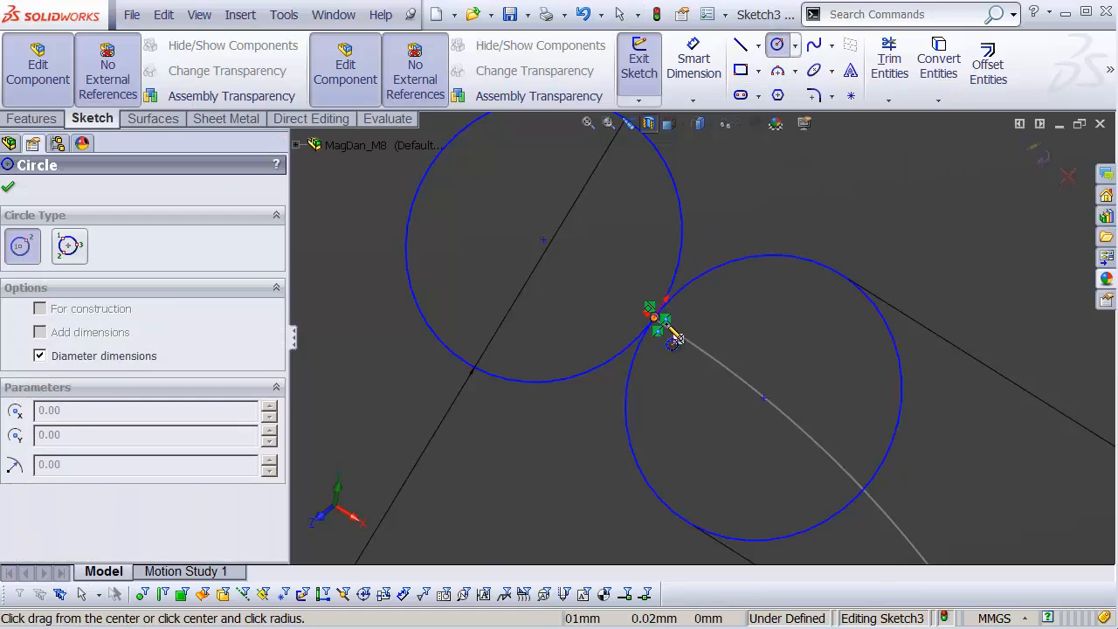
{"action": "left_click", "coordinate": [714, 336]}
{"action": "key", "text": "Escape"}
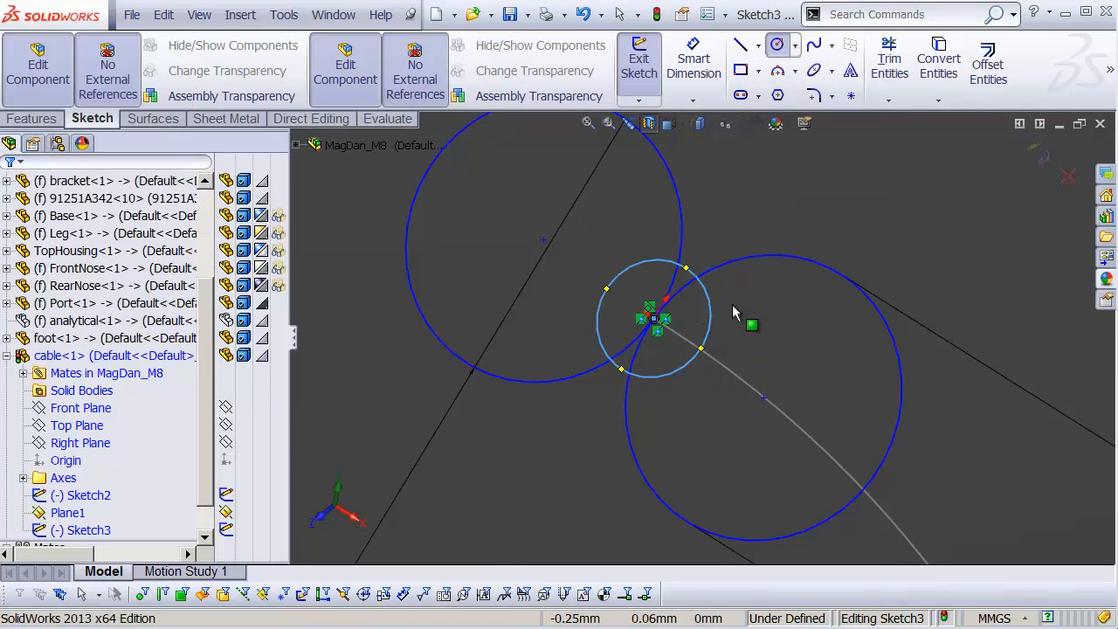
{"action": "key", "text": "Escape"}
Trim the overlapping arcs of the three circles into one closed two-lobed profile with short bridging arcs, and exit the sketch
{"action": "left_click", "coordinate": [891, 65]}
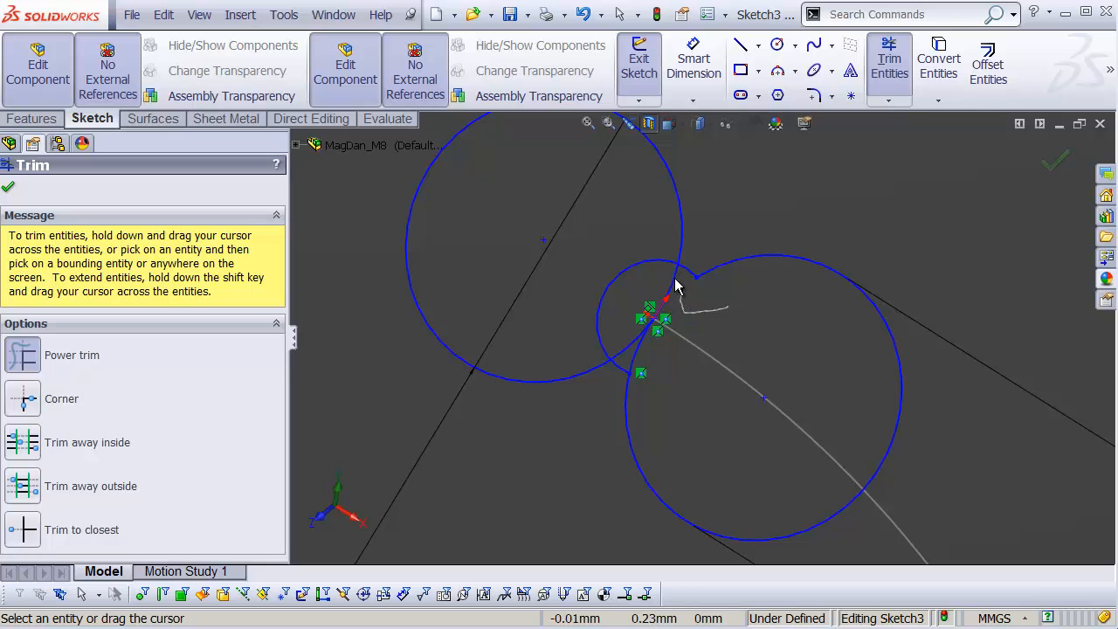
{"action": "mouse_move", "coordinate": [675, 285]}
{"action": "left_mouse_down"}
{"action": "mouse_move", "coordinate": [649, 305]}
{"action": "mouse_move", "coordinate": [651, 354]}
{"action": "left_mouse_up"}
{"action": "left_click_drag", "start_coordinate": [602, 314], "coordinate": [601, 287]}
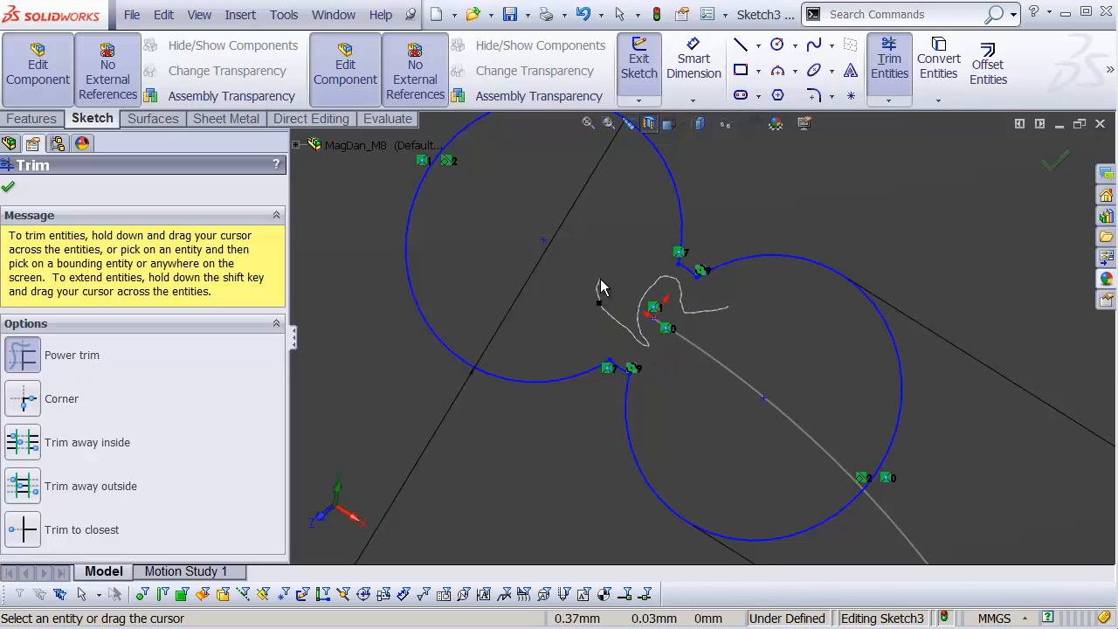
{"action": "key", "text": "Escape"}
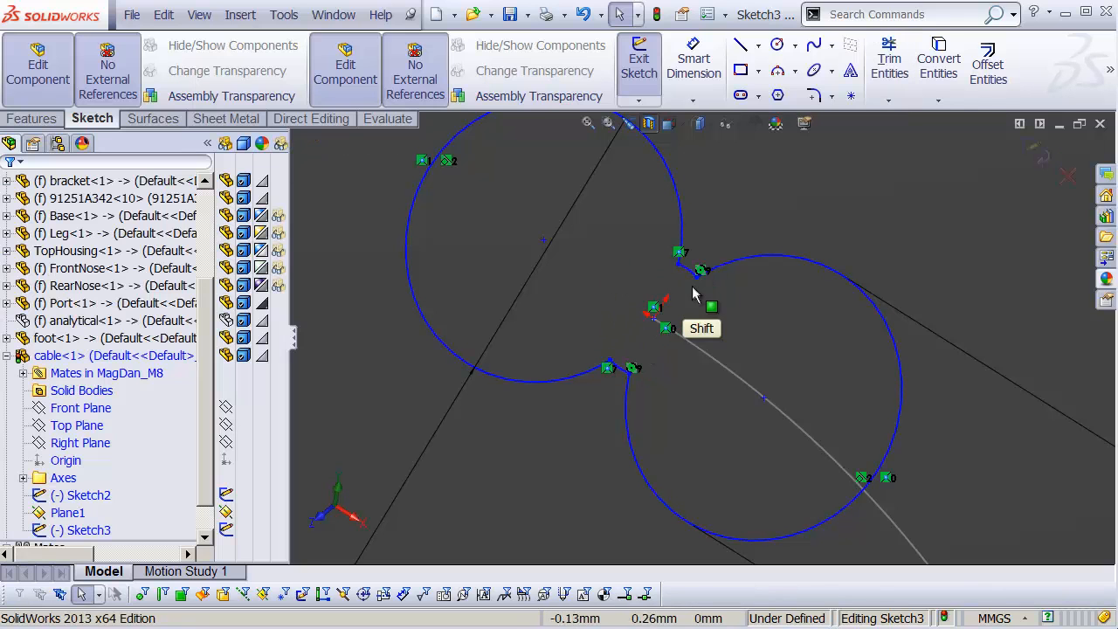
{"action": "mouse_move", "coordinate": [693, 294]}
{"action": "middle_mouse_down", "text": "shift"}
{"action": "mouse_move", "coordinate": [571, 384]}
{"action": "mouse_move", "coordinate": [662, 316]}
{"action": "mouse_move", "coordinate": [669, 256]}
{"action": "mouse_move", "coordinate": [686, 277]}
{"action": "middle_mouse_up", "text": "shift"}
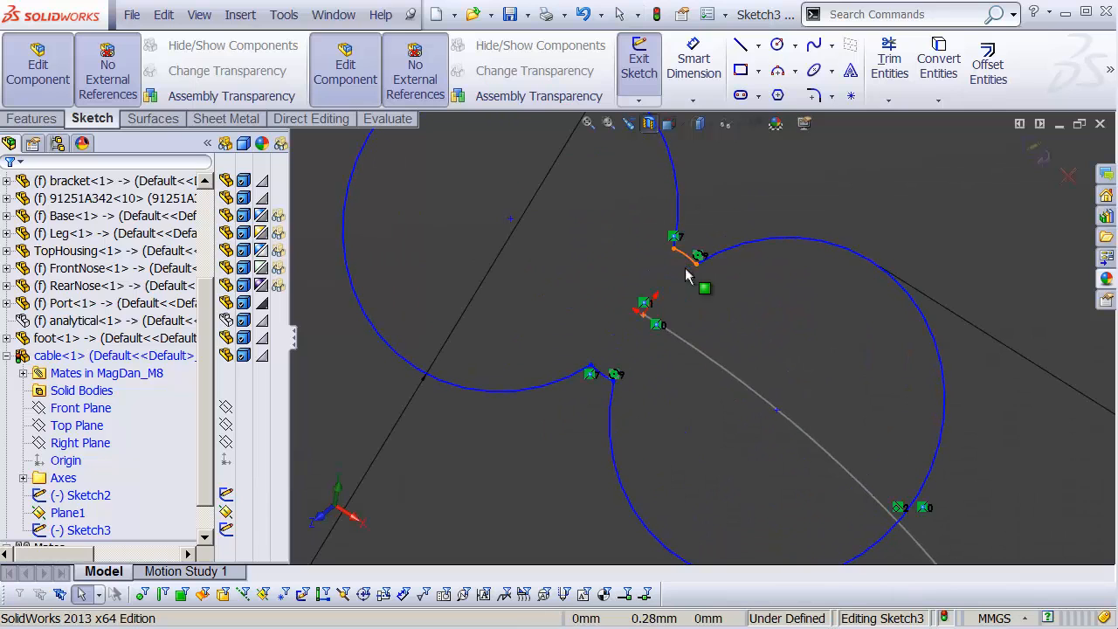
{"action": "middle_click_drag", "start_coordinate": [628, 327], "coordinate": [560, 400], "text": "shift"}
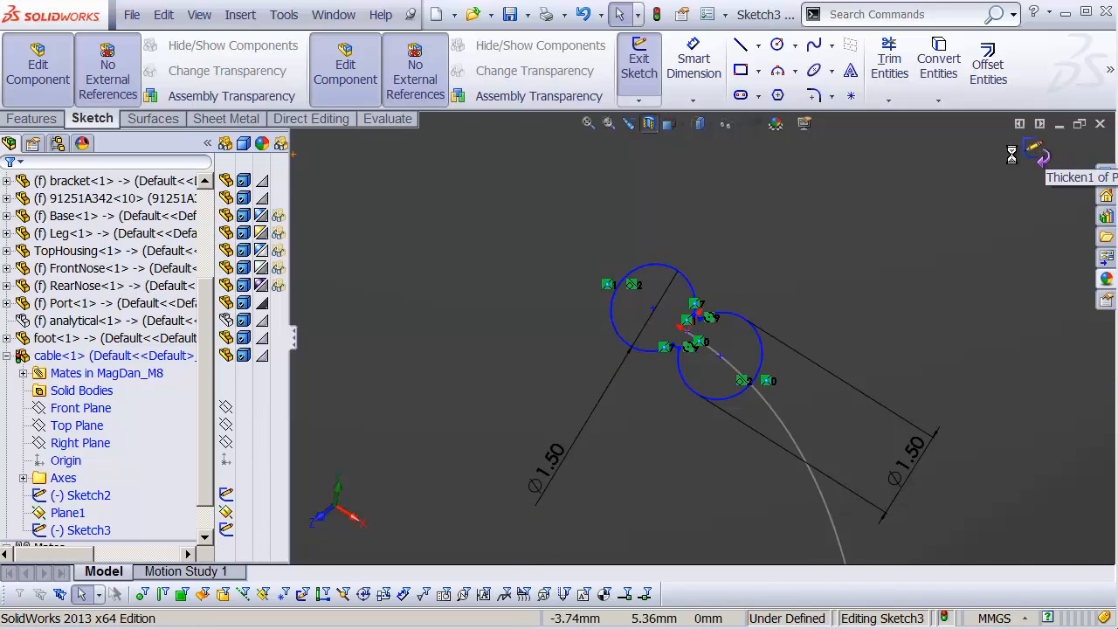
{"action": "key", "text": "shift"}
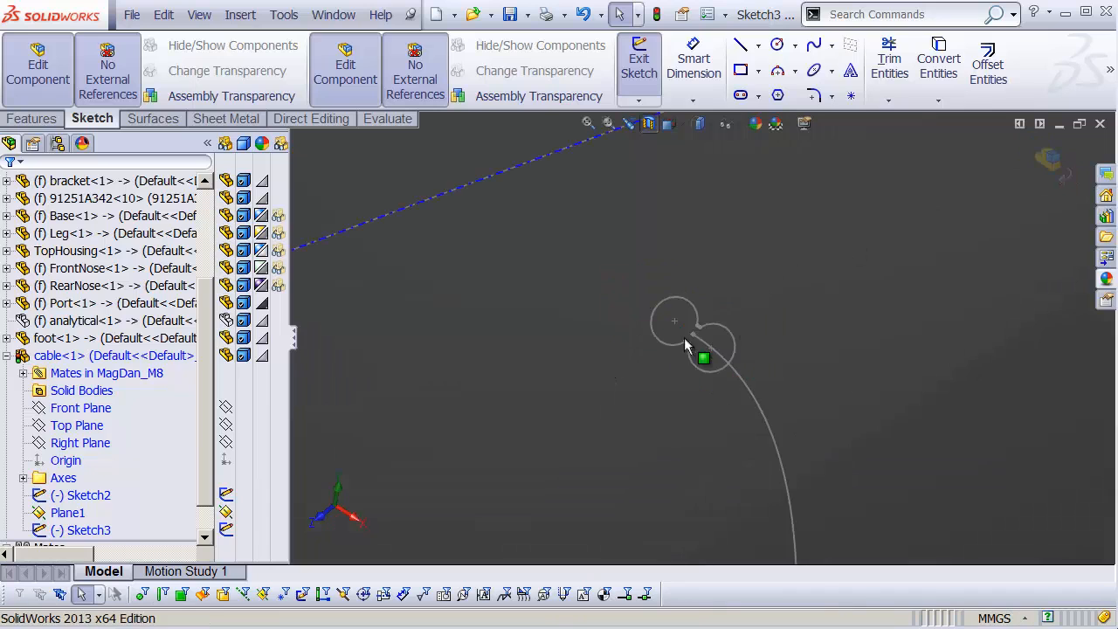
Create a Swept Boss using the two-lobed profile Sketch3 and the cable spline as the path
{"action": "scroll", "coordinate": [701, 338], "scroll_direction": "down", "scroll_amount": 3}
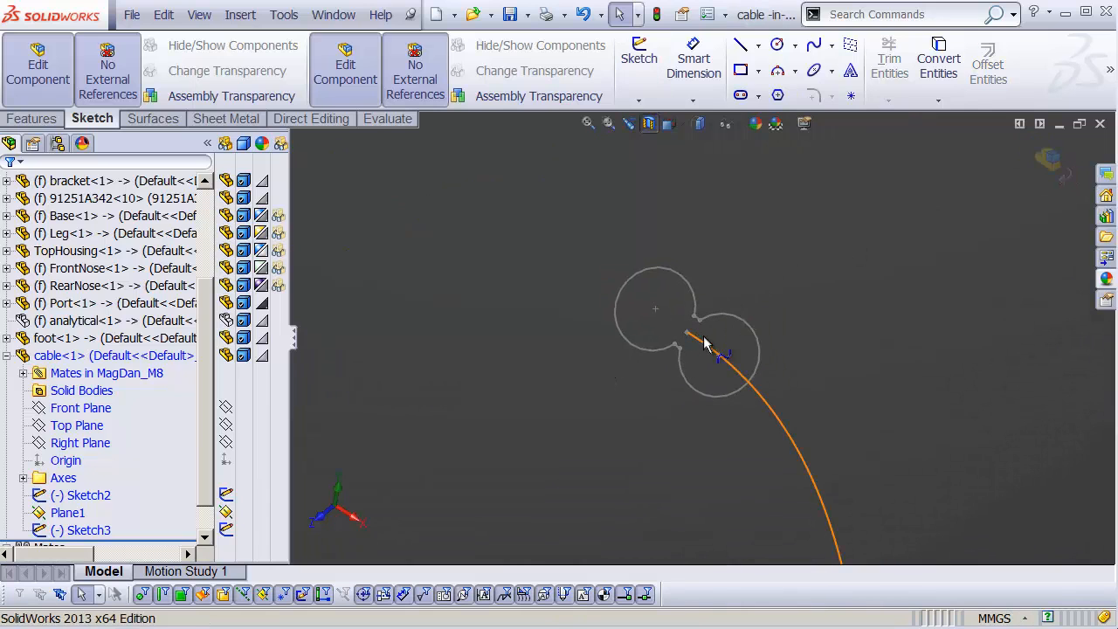
{"action": "left_click", "coordinate": [33, 118]}
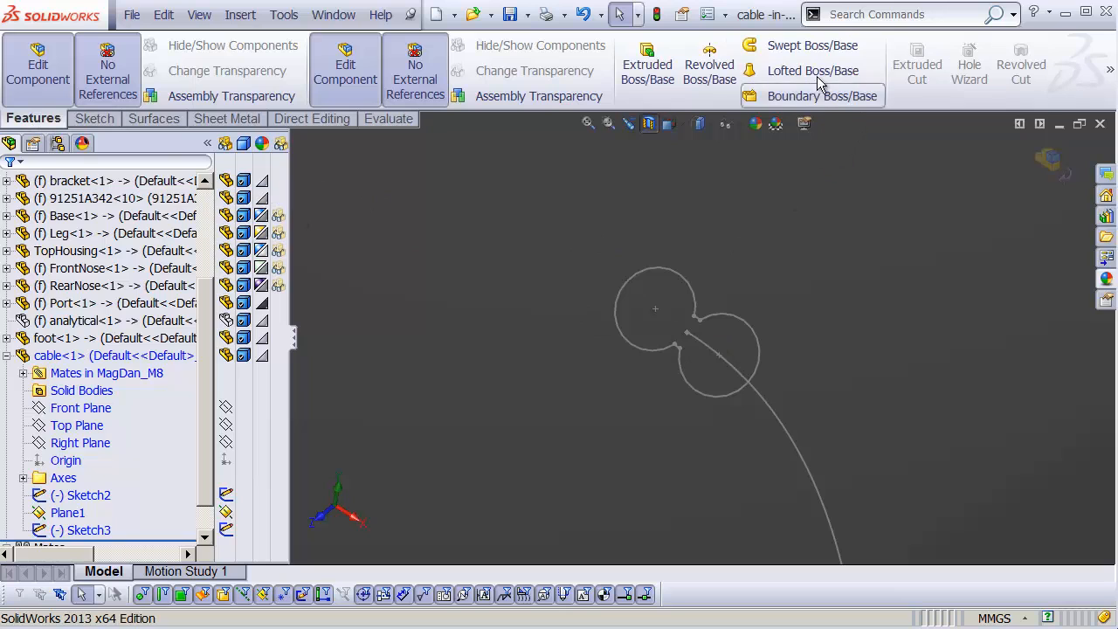
{"action": "left_click", "coordinate": [812, 45]}
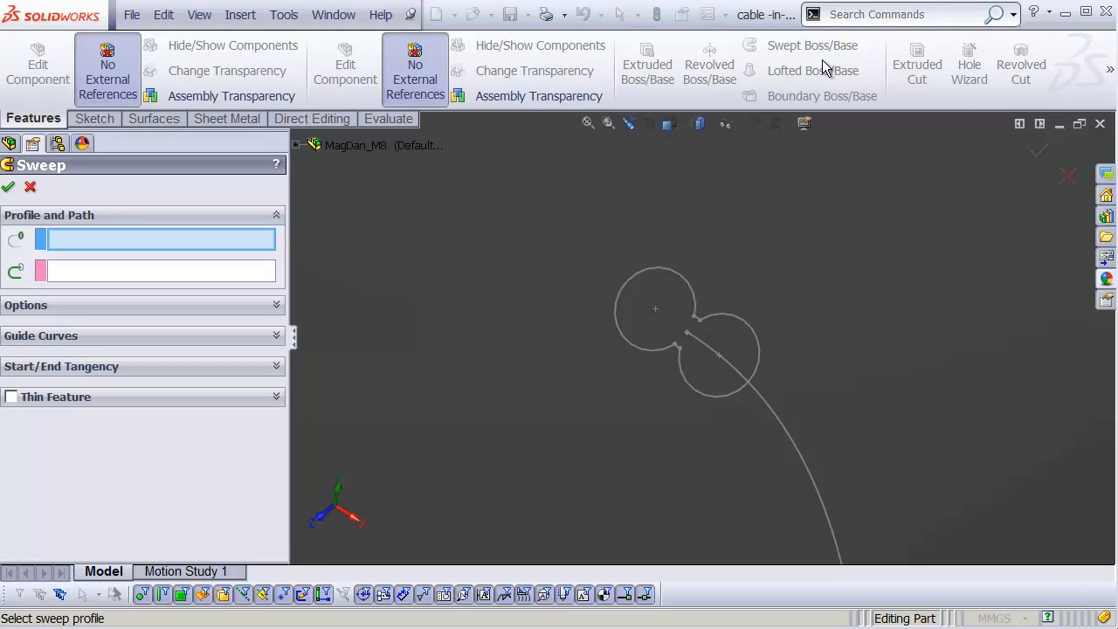
{"action": "left_click", "coordinate": [727, 328]}
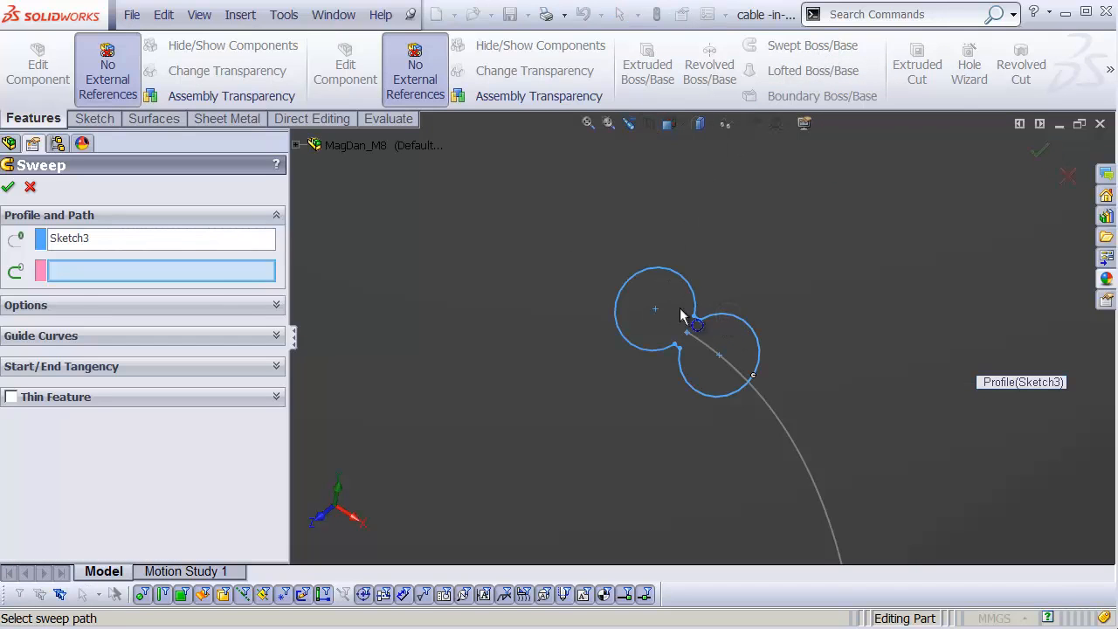
{"action": "left_click", "coordinate": [769, 414]}
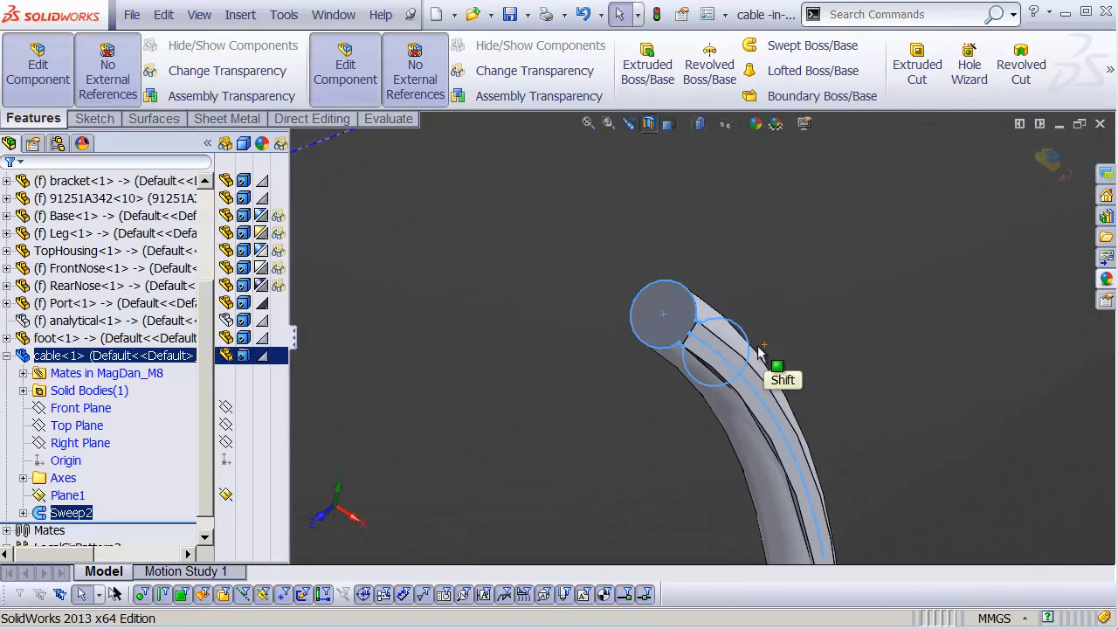
{"action": "middle_click_drag", "start_coordinate": [766, 357], "coordinate": [649, 376], "text": "shift"}
{"action": "middle_click_drag", "start_coordinate": [650, 376], "coordinate": [472, 515], "text": "shift"}
{"action": "middle_click_drag", "start_coordinate": [662, 375], "coordinate": [900, 362], "text": "ctrl"}
{"action": "middle_click_drag", "start_coordinate": [613, 287], "coordinate": [712, 446], "text": "ctrl"}
{"action": "middle_click_drag", "start_coordinate": [624, 263], "coordinate": [643, 238]}
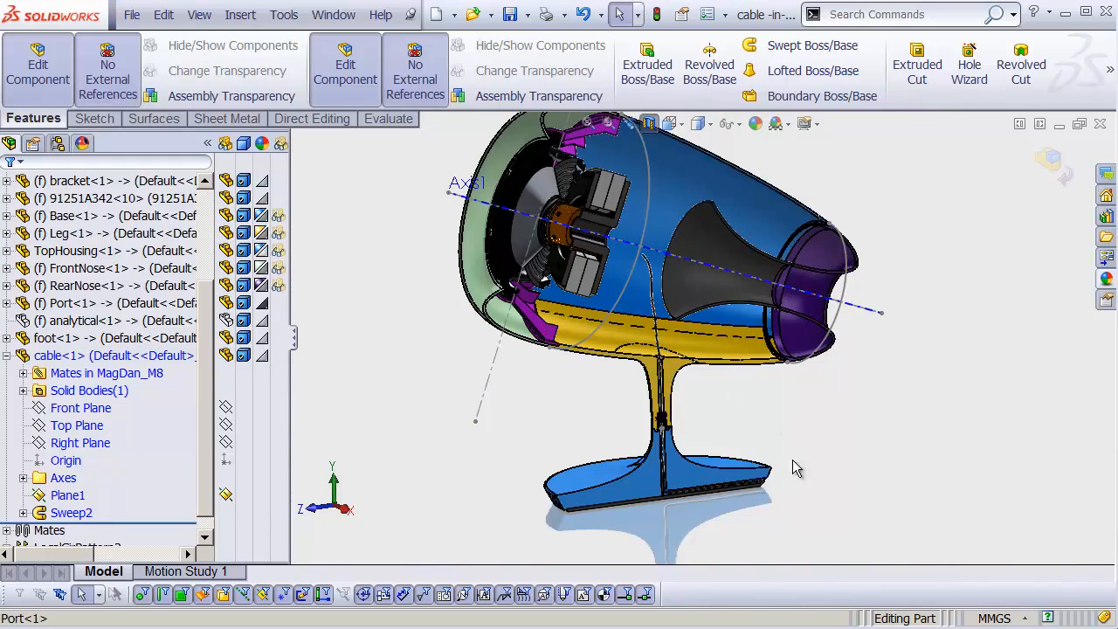